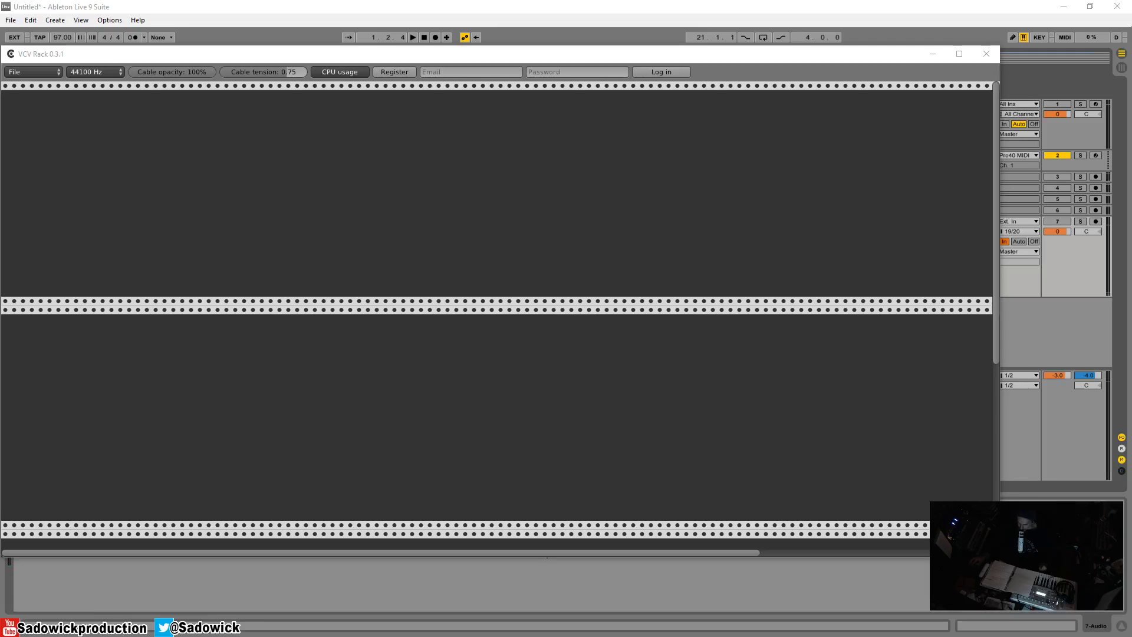
Nudge the rack window slightly and bring the vcvrack.com page to the front
drag(186, 55, 195, 52)
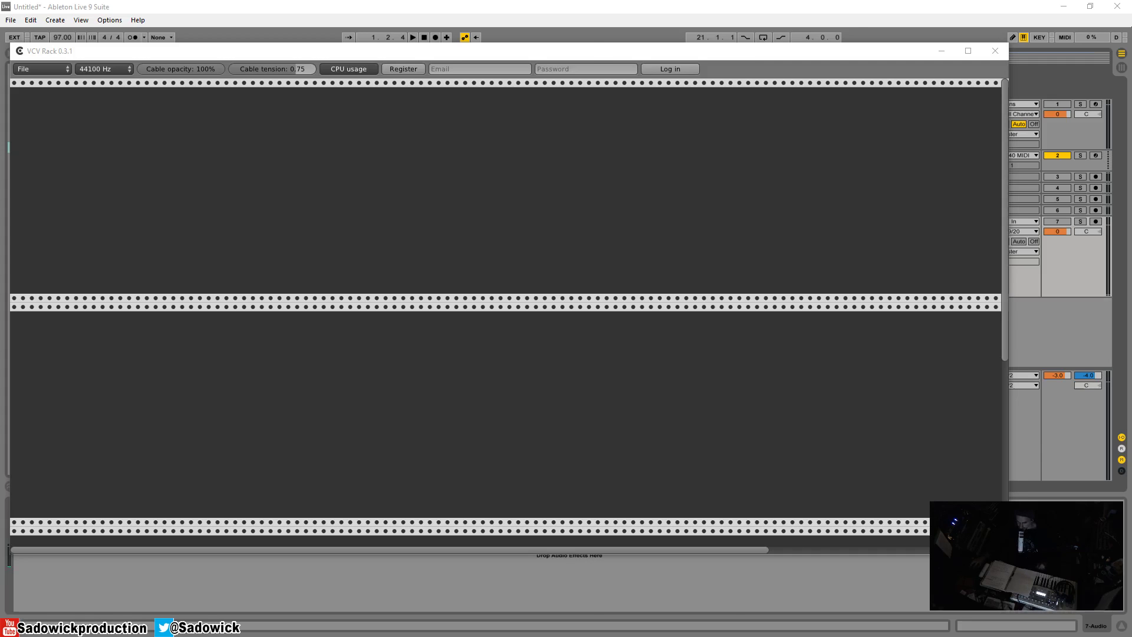
key(alt+Tab)
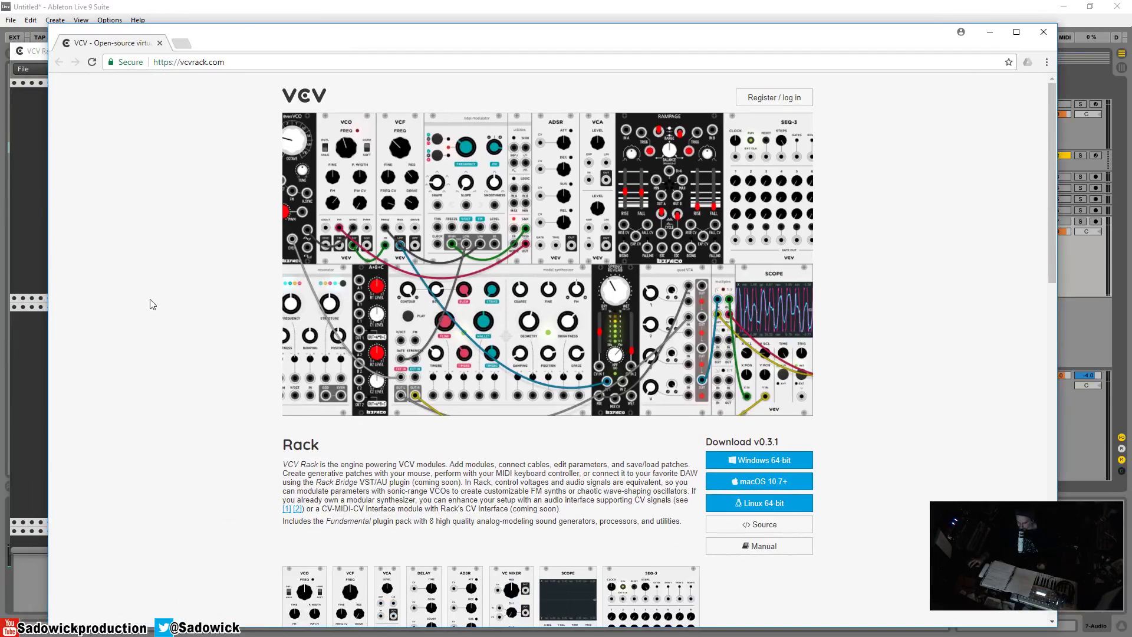
Scroll through the vcvrack.com module listings and highlight 'VST' in the description
scroll(462, 365, down, 3)
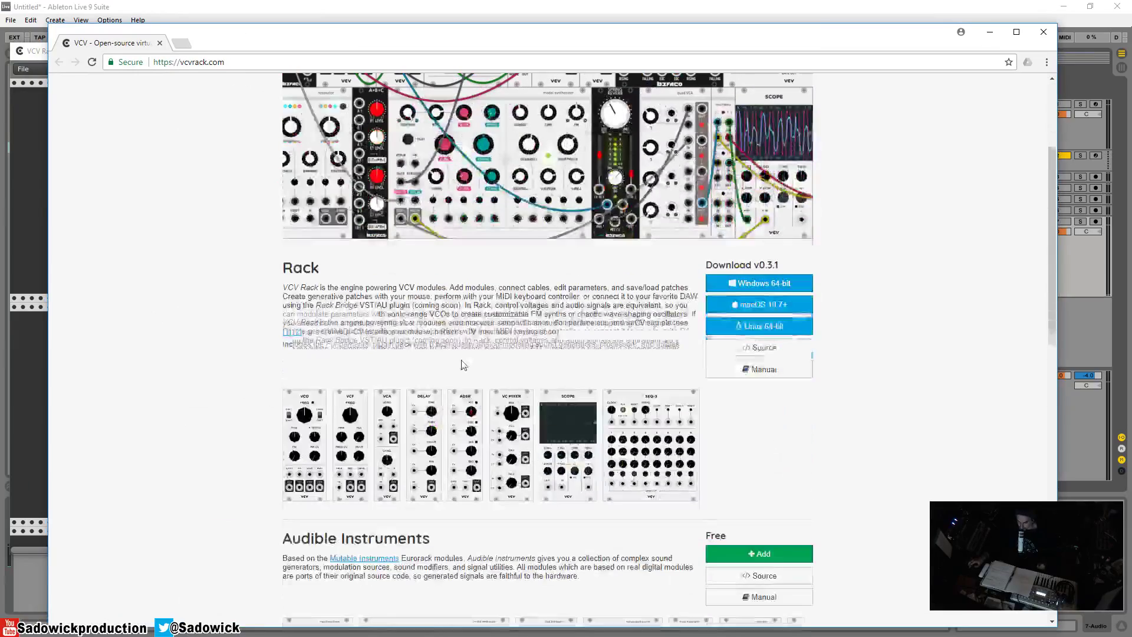
scroll(462, 365, down, 3)
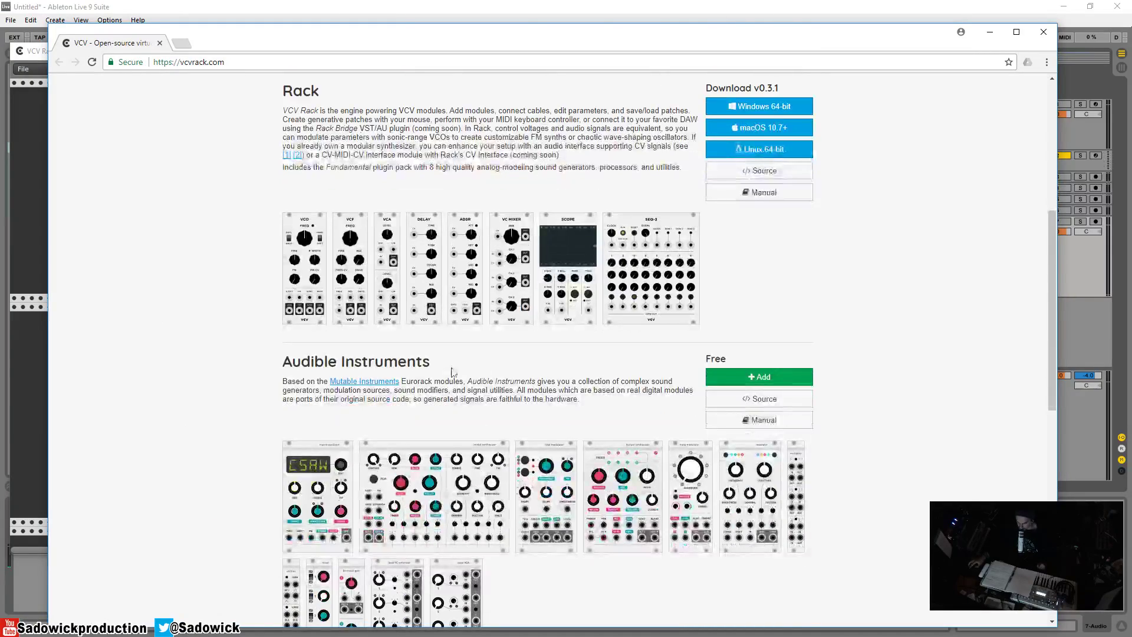
scroll(448, 370, down, 10)
scroll(287, 401, up, 15)
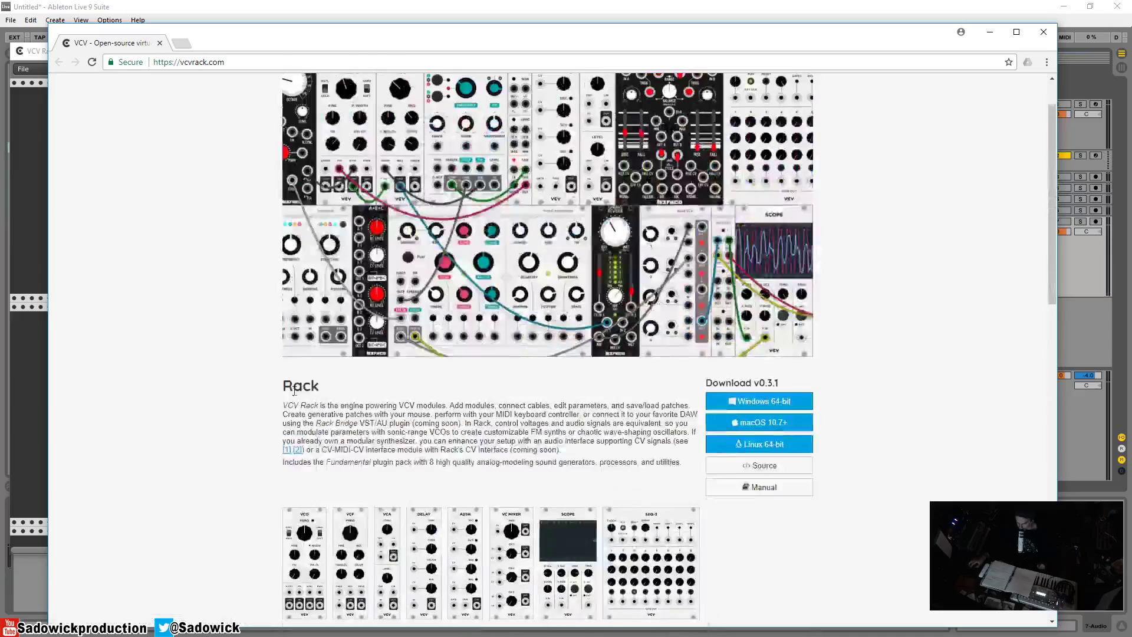
scroll(462, 454, down, 3)
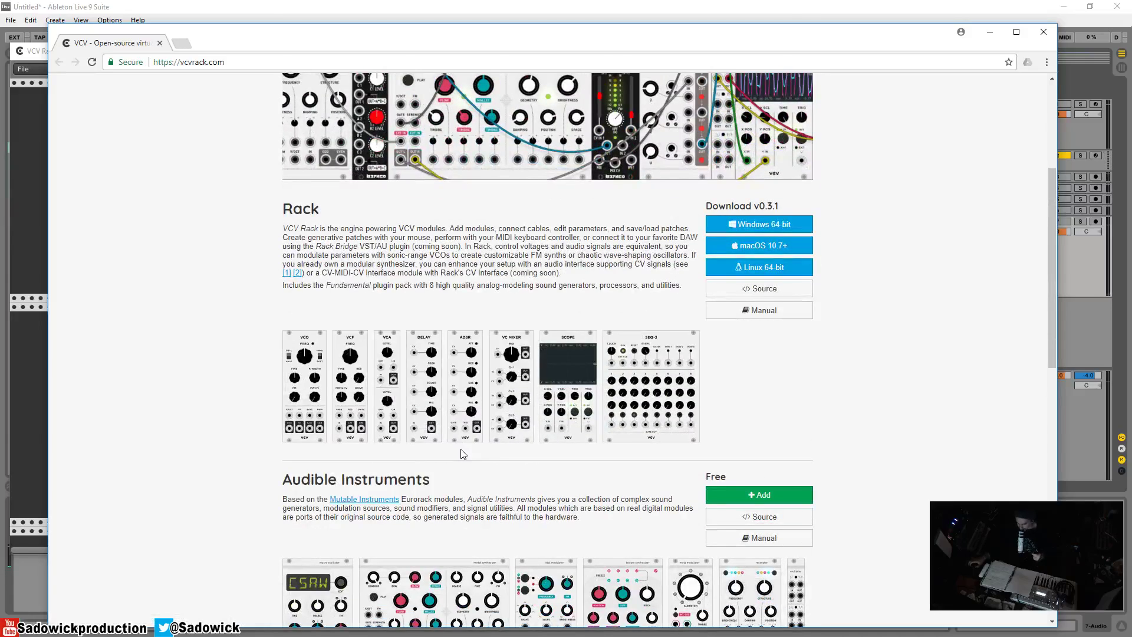
scroll(463, 454, up, 4)
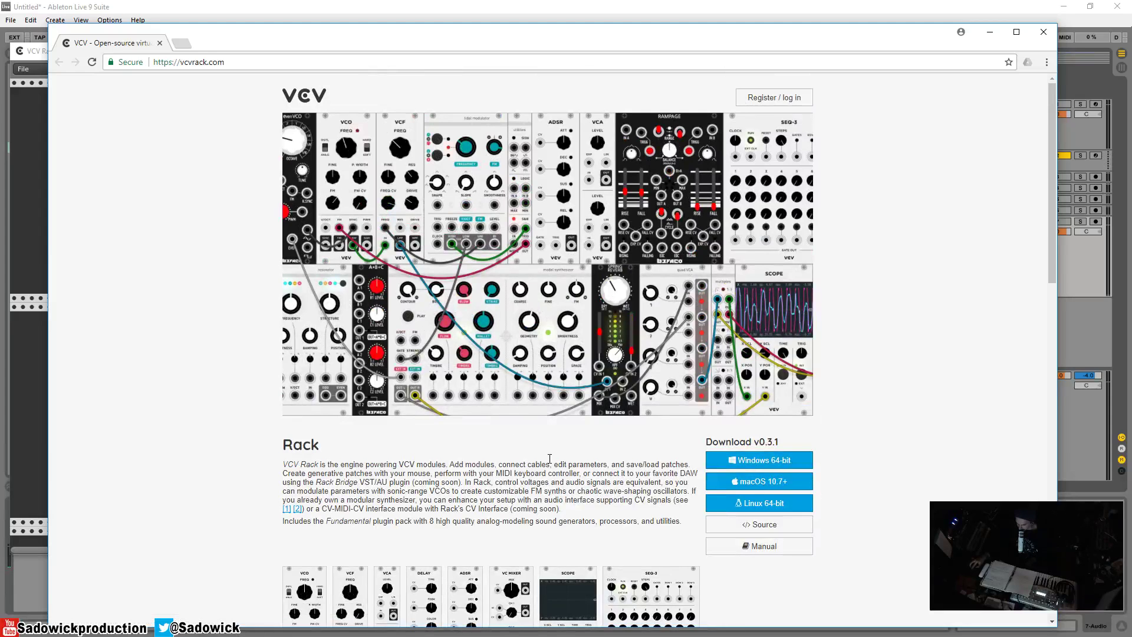
drag(361, 479, 377, 481)
drag(123, 45, 95, 53)
key(alt+Tab)
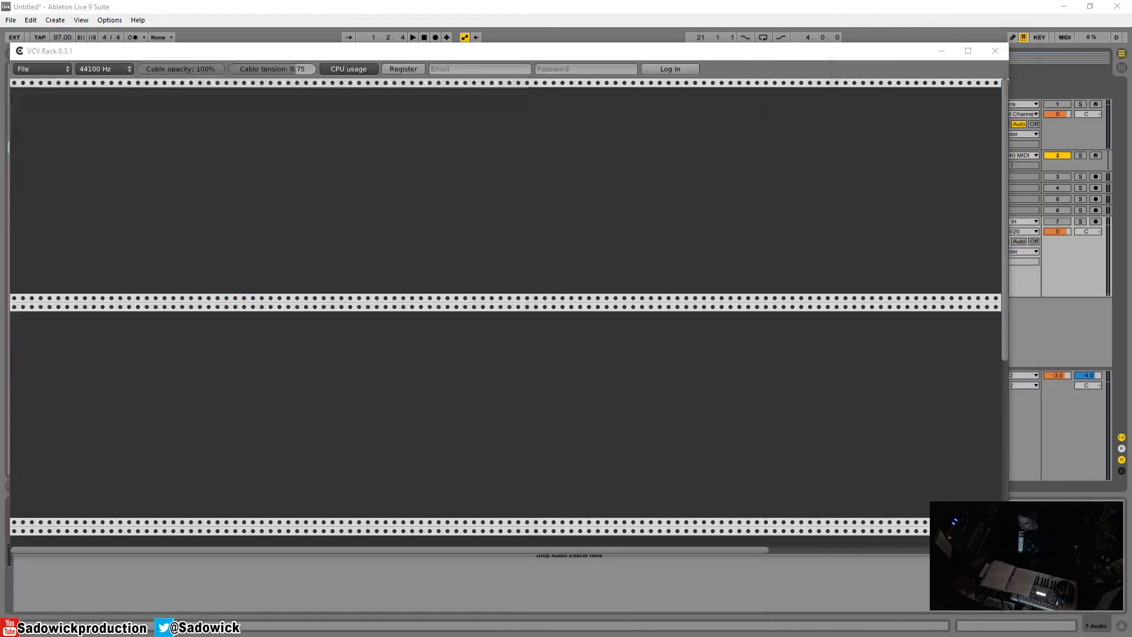
drag(328, 50, 327, 59)
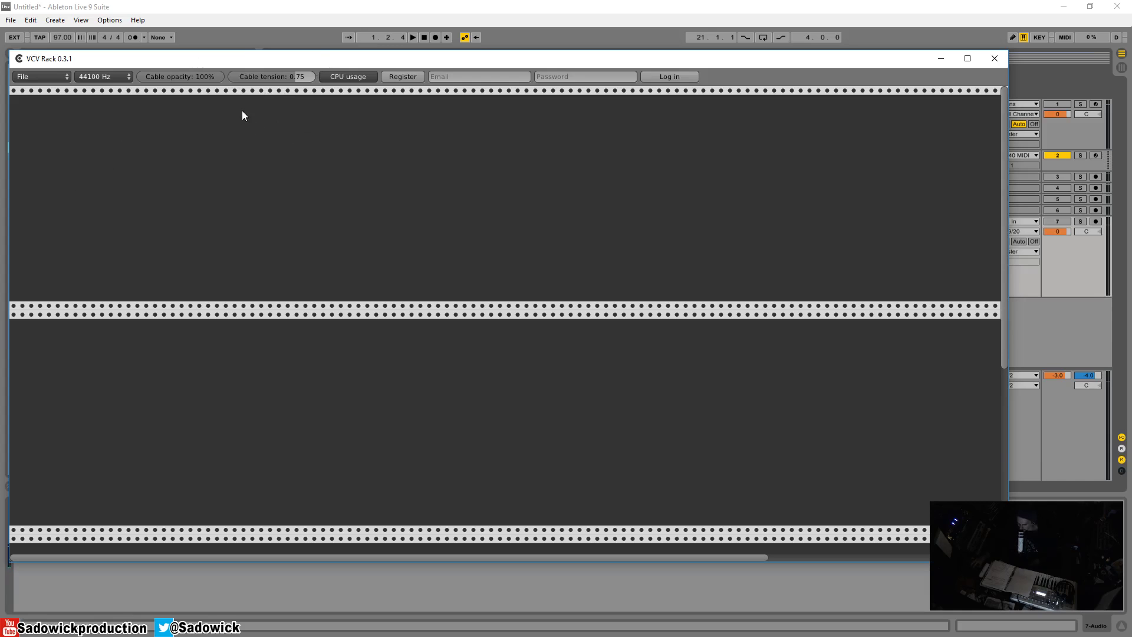
drag(520, 57, 522, 56)
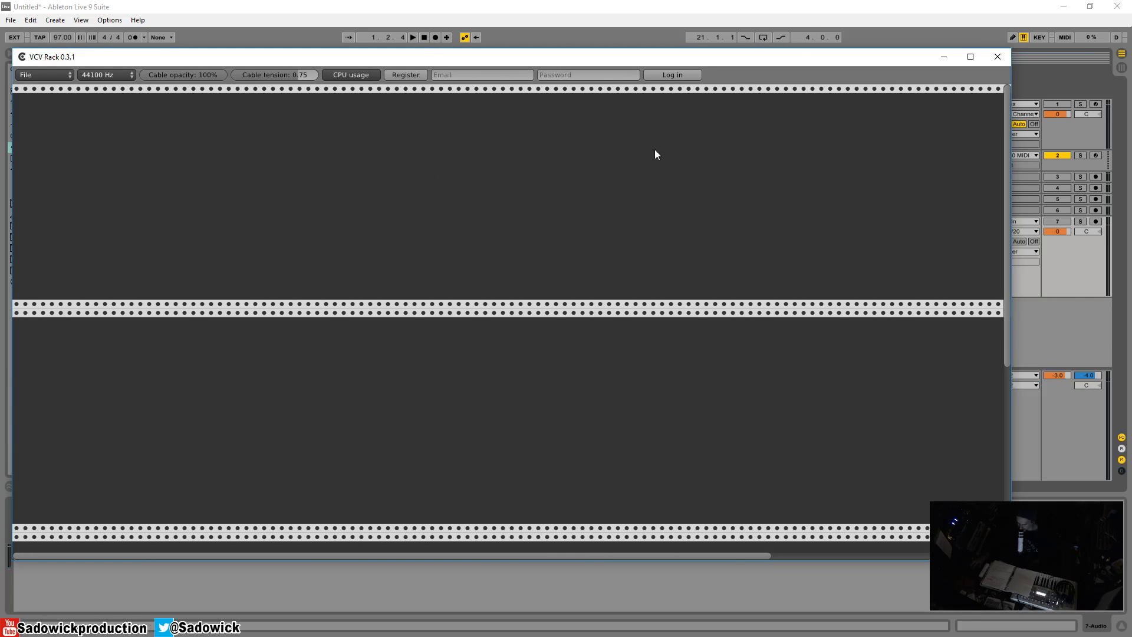
Add a Core Audio Interface set to ASIO Saffire and move it to the rack's far right
right_click(701, 172)
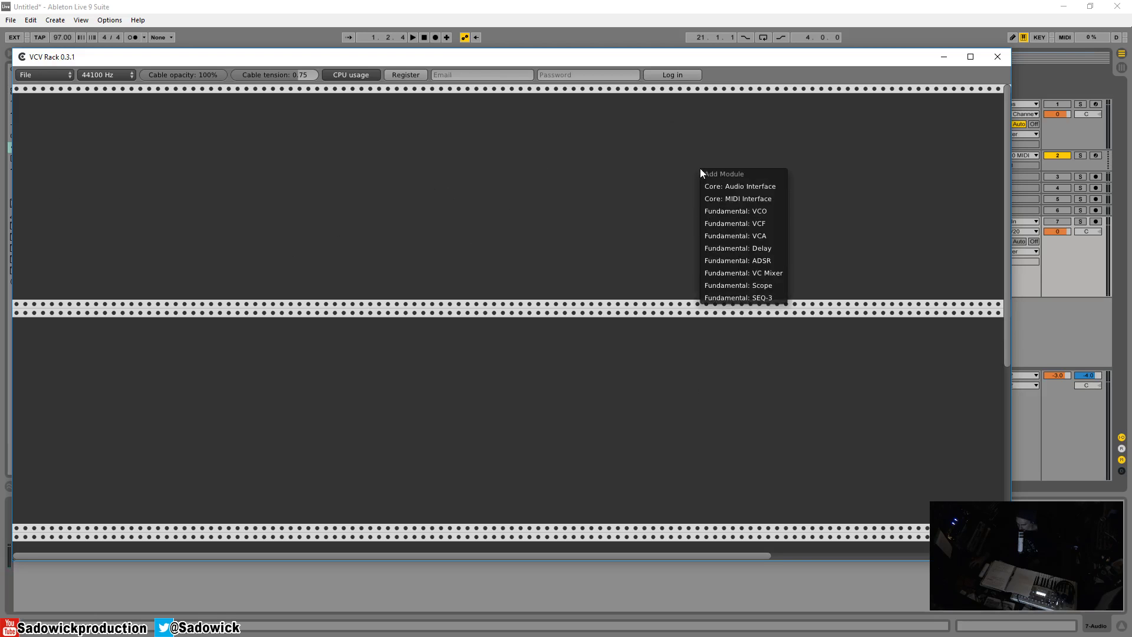
click(756, 186)
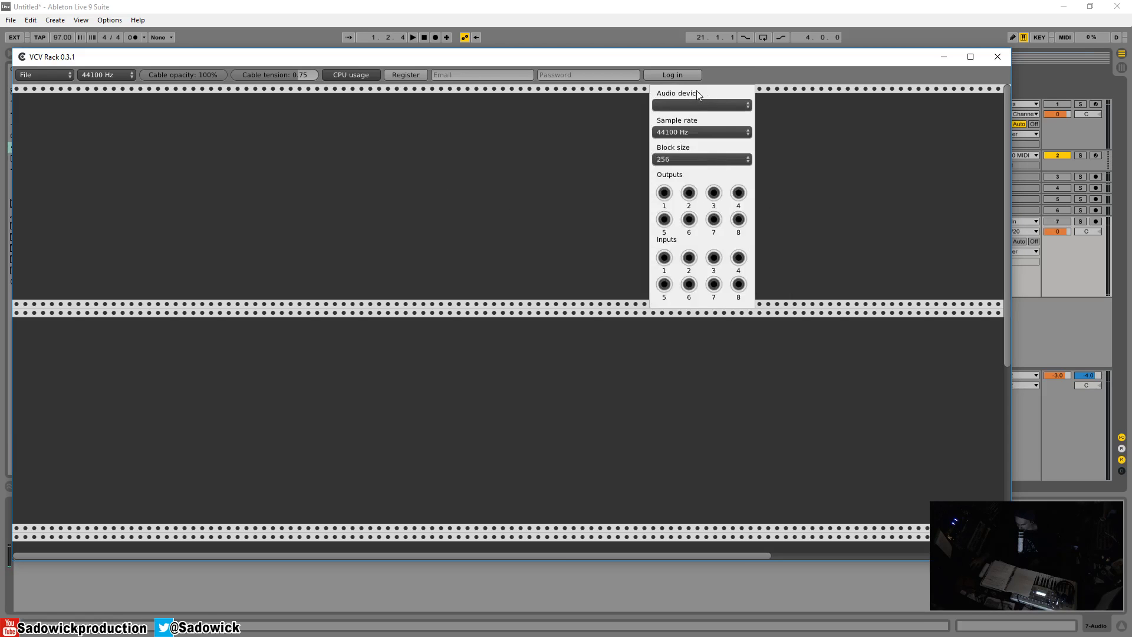
click(780, 99)
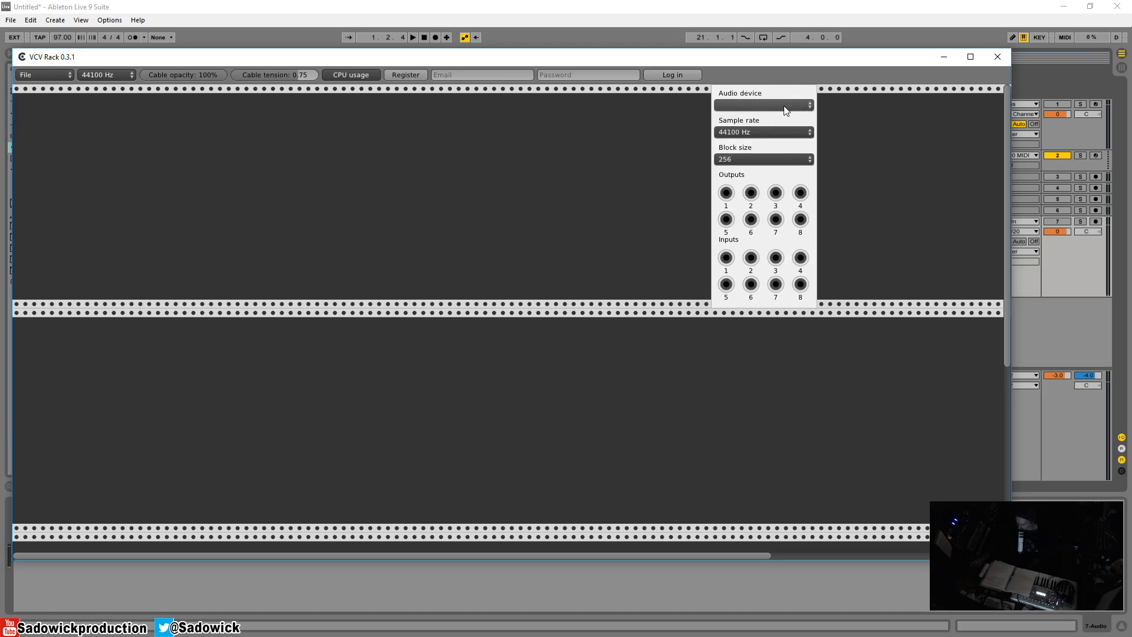
click(783, 106)
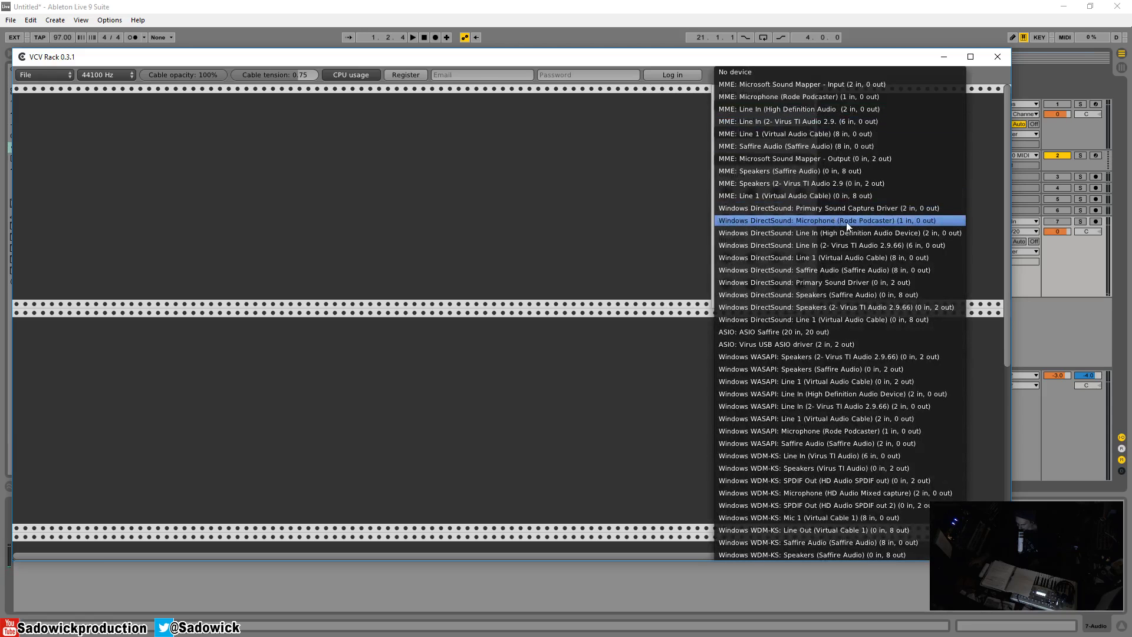
click(811, 332)
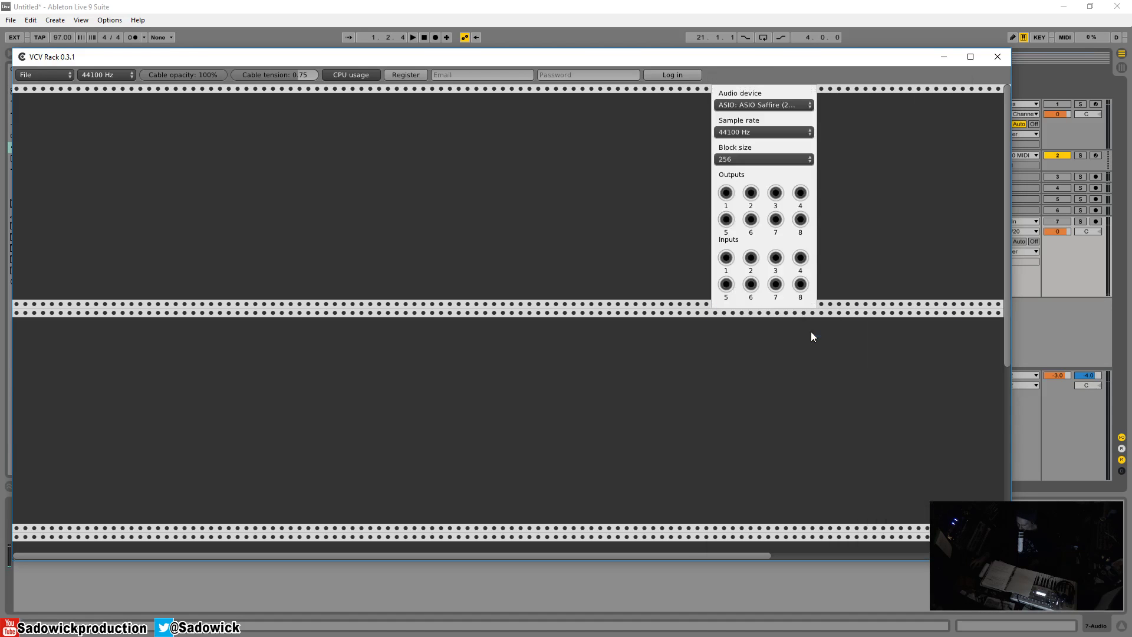
drag(752, 91, 939, 95)
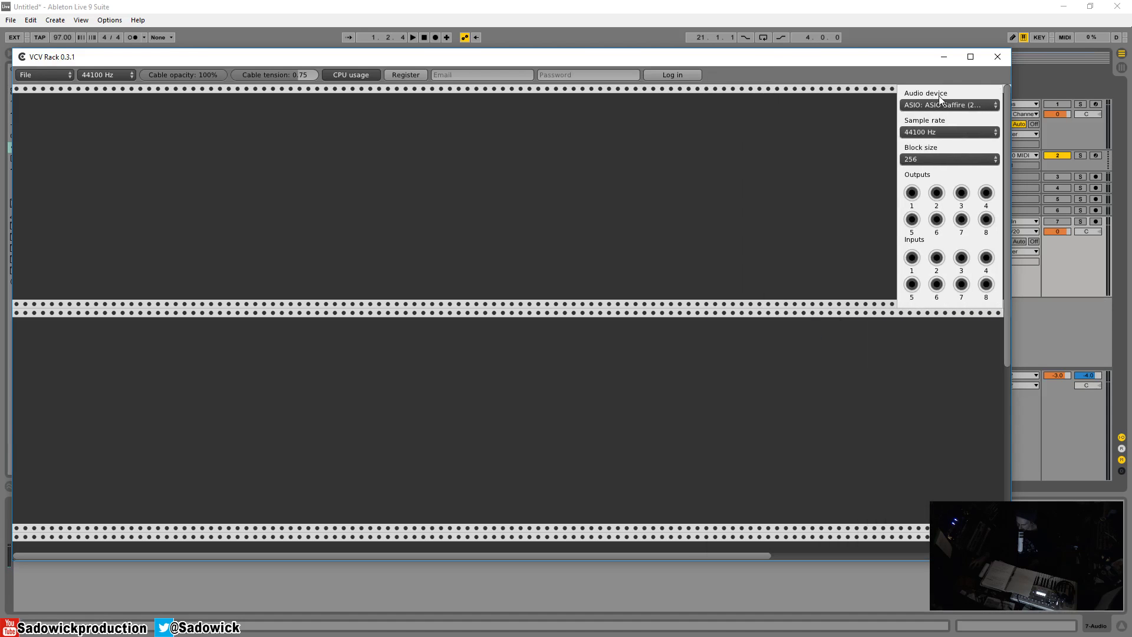
Add a Fundamental VC Mixer and place it right beside the Audio Interface
right_click(733, 155)
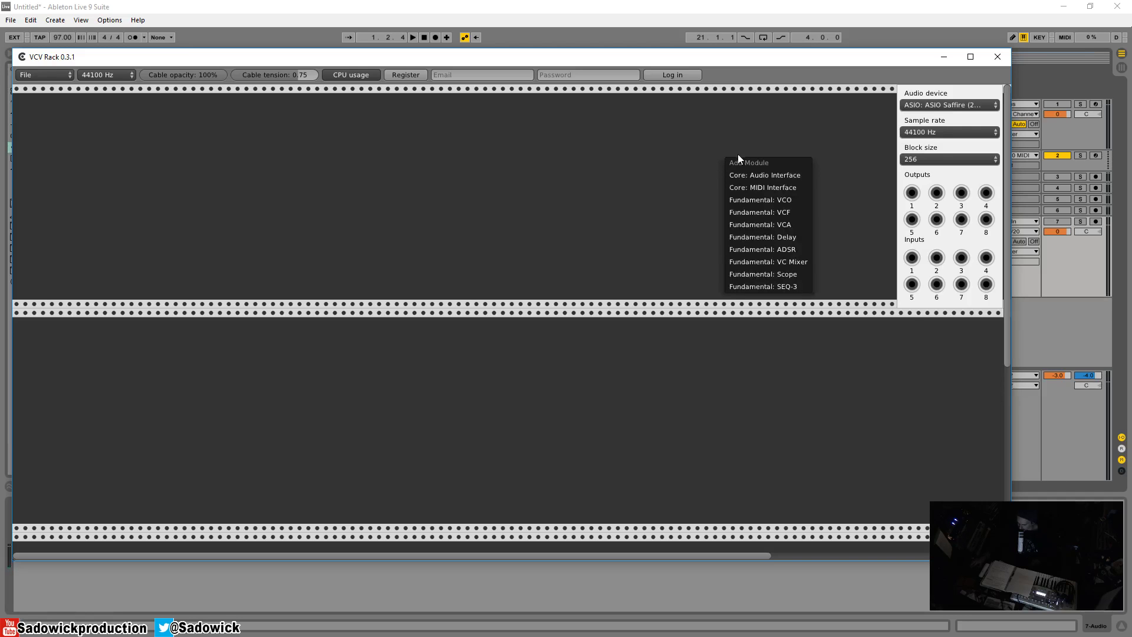
click(784, 262)
drag(737, 99, 867, 114)
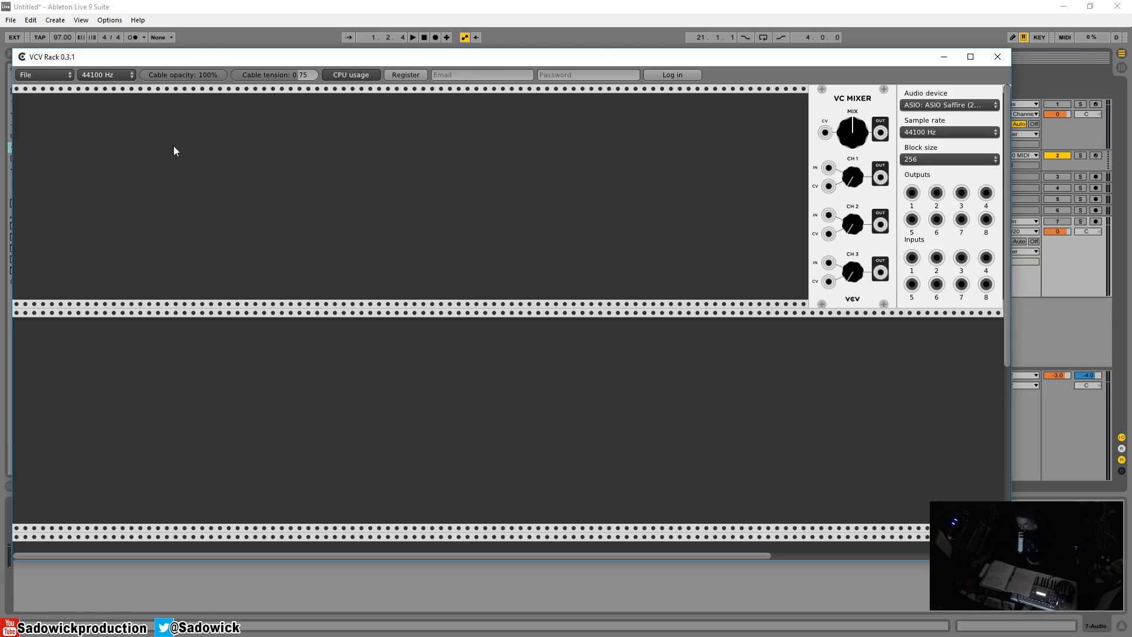
Add a Core MIDI Interface at the rack's left end, keeping the VC Mixer beside the audio module
right_click(93, 135)
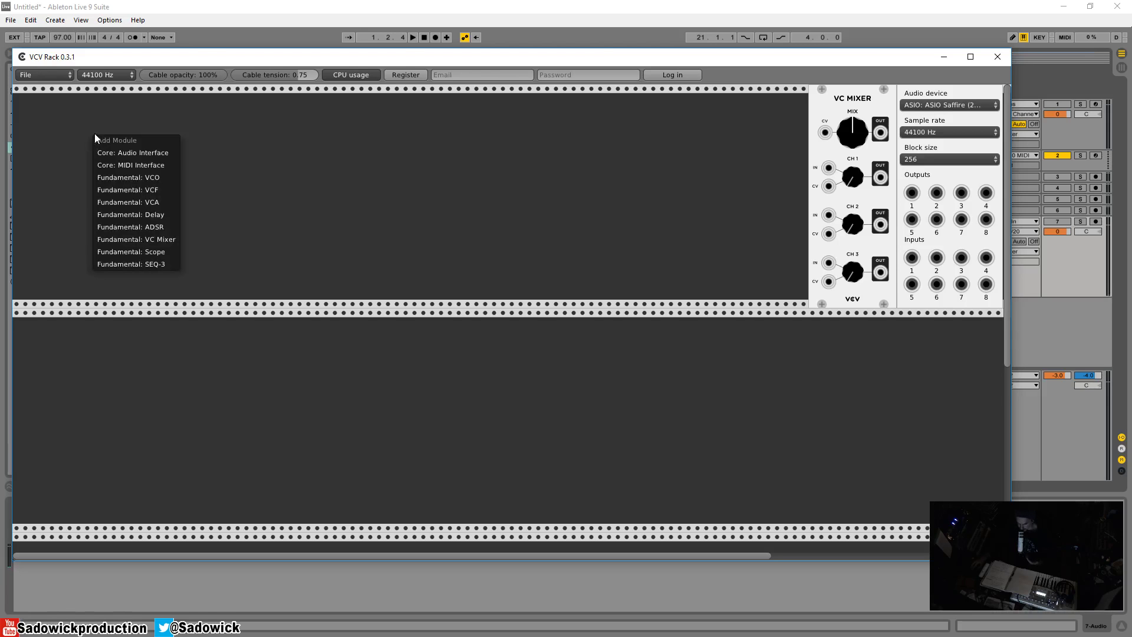
click(134, 164)
drag(86, 93, 14, 92)
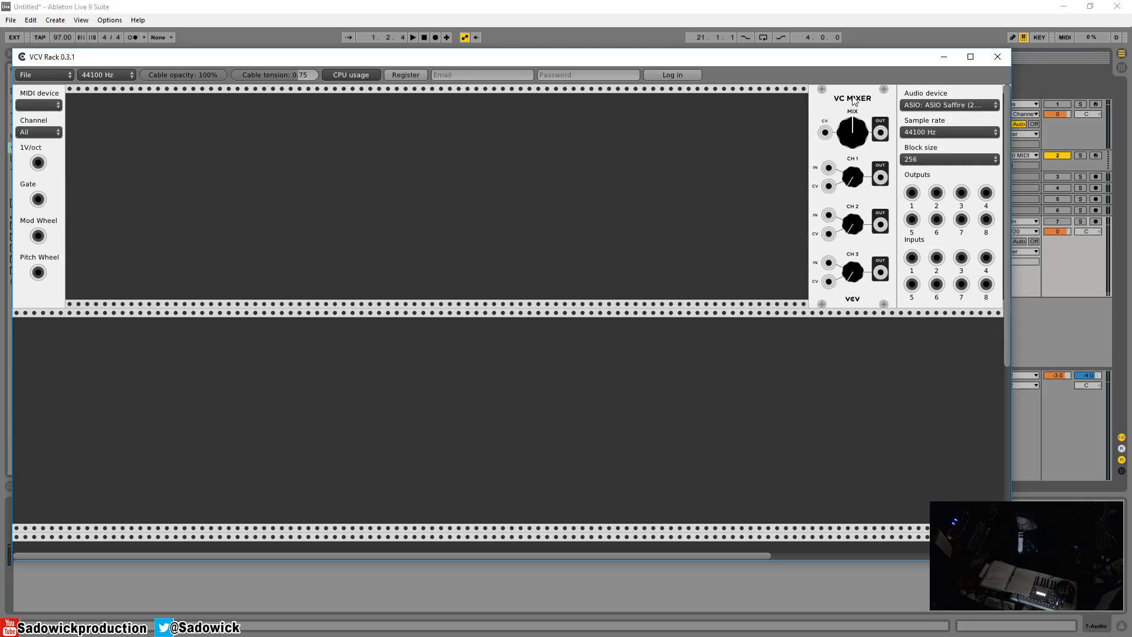
drag(838, 116, 423, 113)
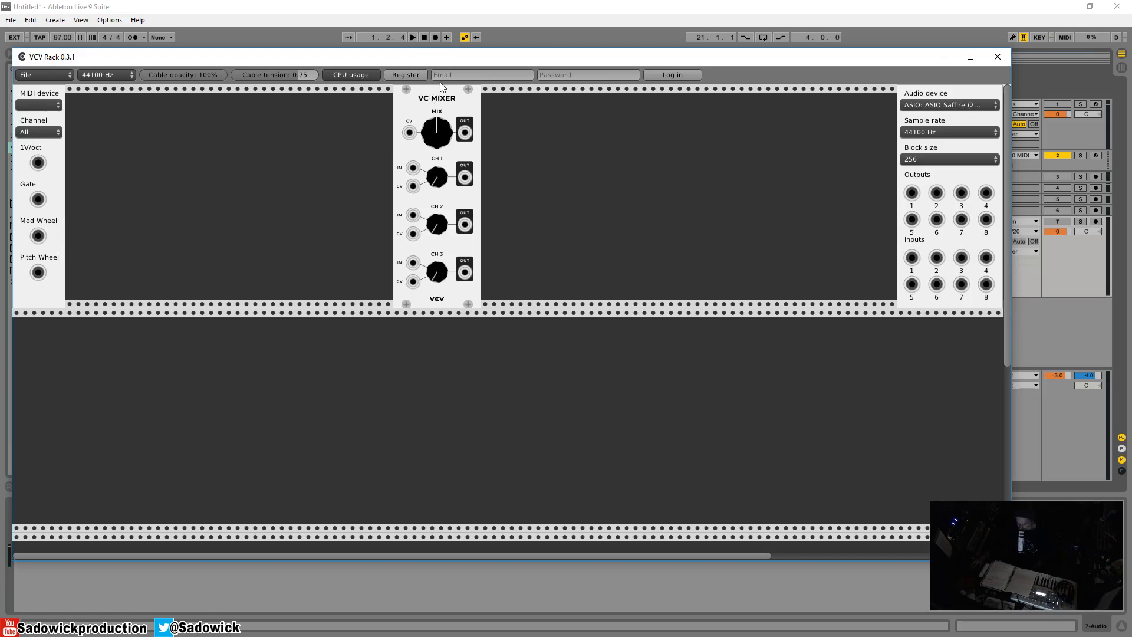
drag(435, 103, 850, 103)
Set the MIDI Interface device to MMSystem: Virus TI Synth (input)
click(36, 105)
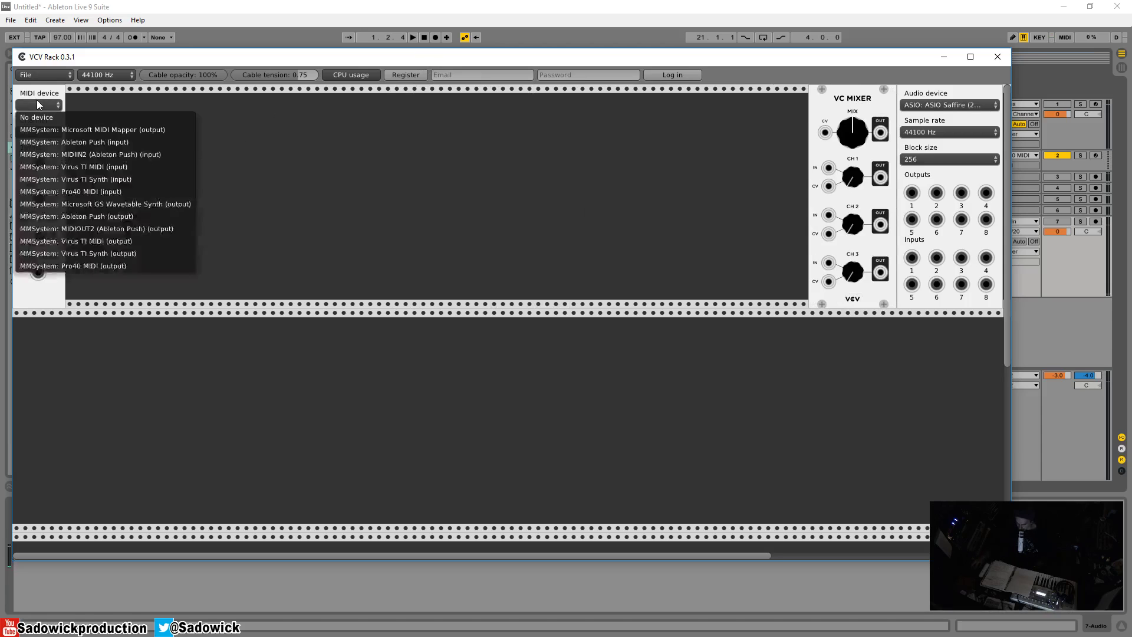
click(113, 179)
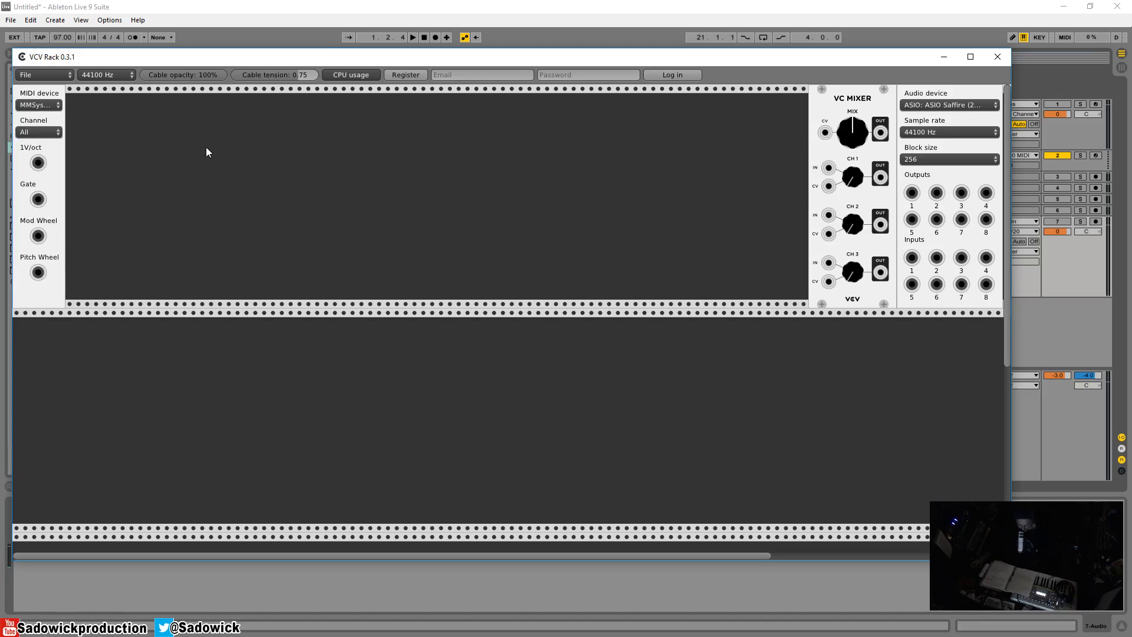
right_click(228, 151)
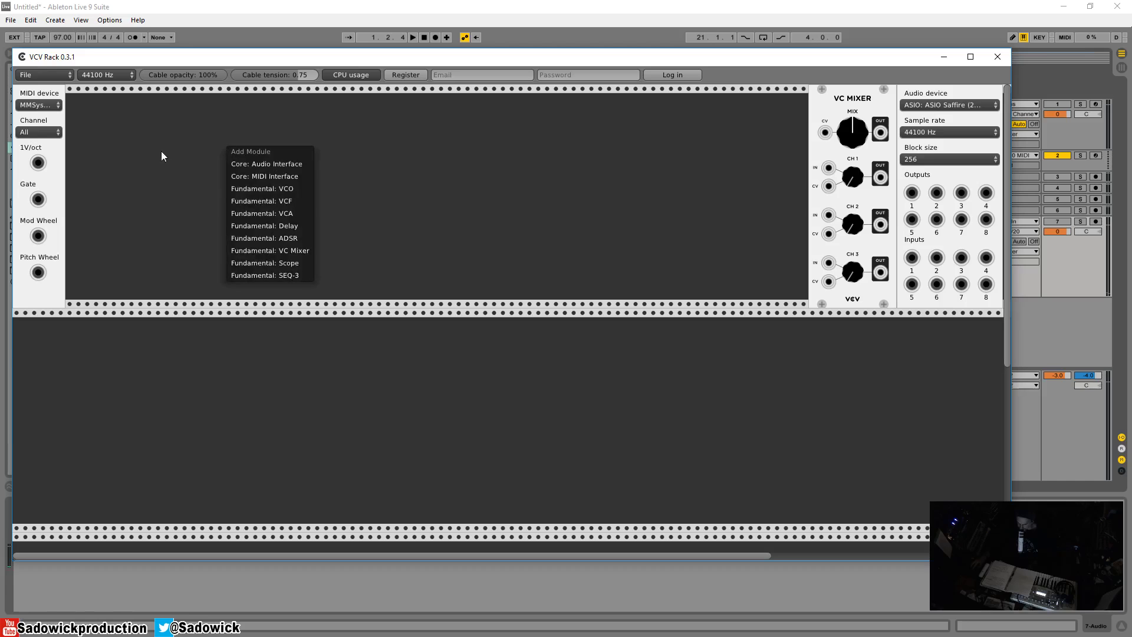
Add a VCO module to the top row and turn the mixer's MIX level to full
click(268, 188)
drag(222, 105, 258, 110)
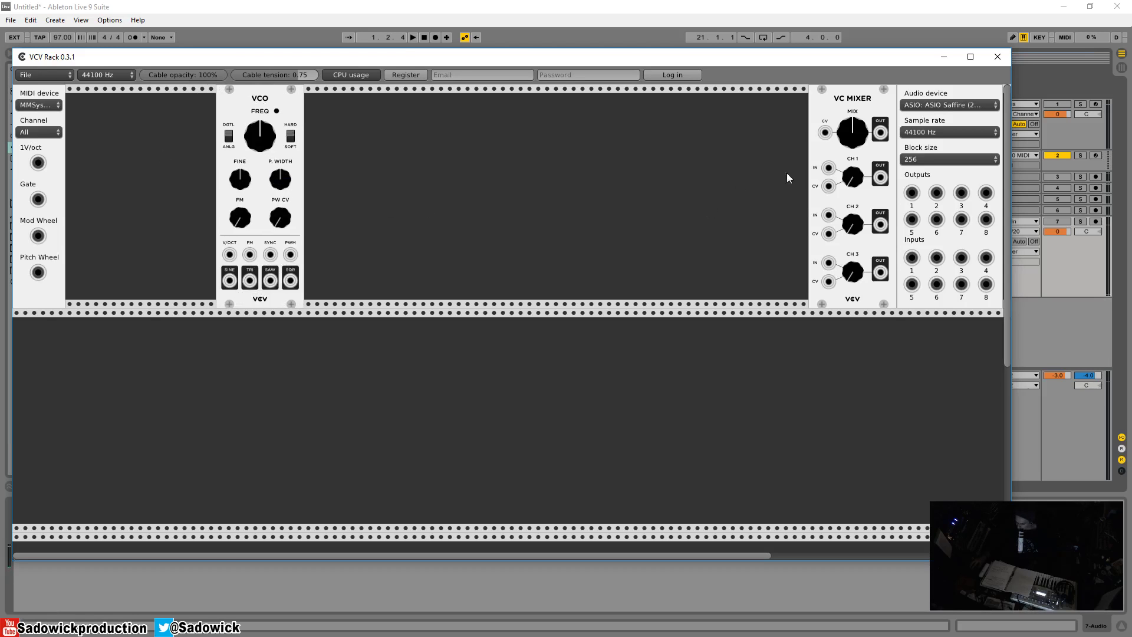
drag(852, 133, 874, 204)
drag(850, 147, 858, 121)
right_click(519, 194)
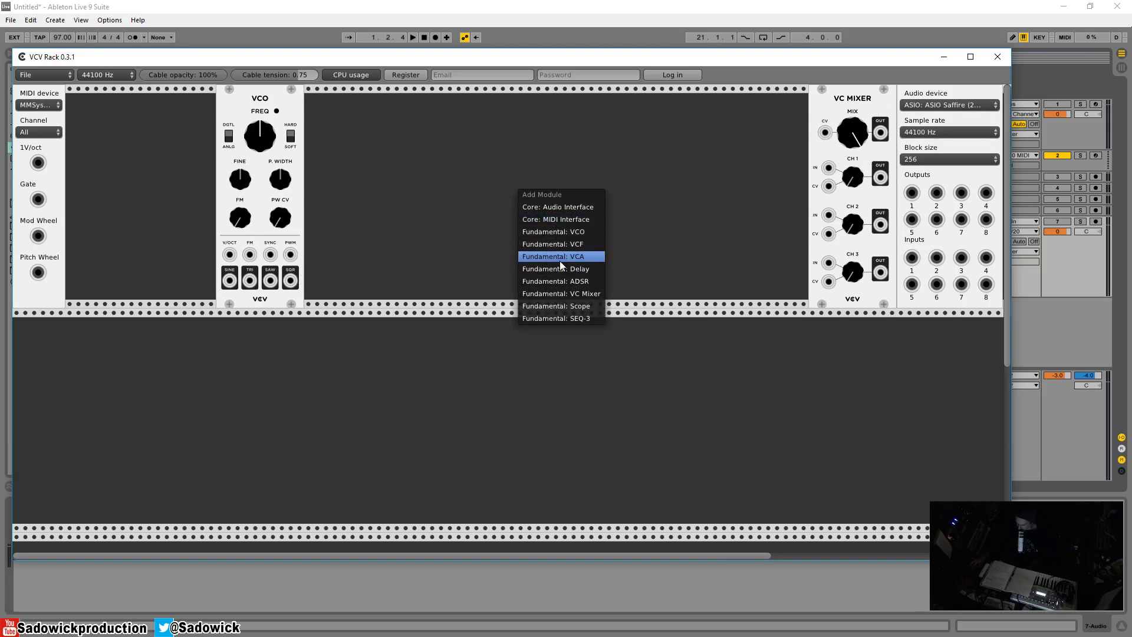
click(770, 162)
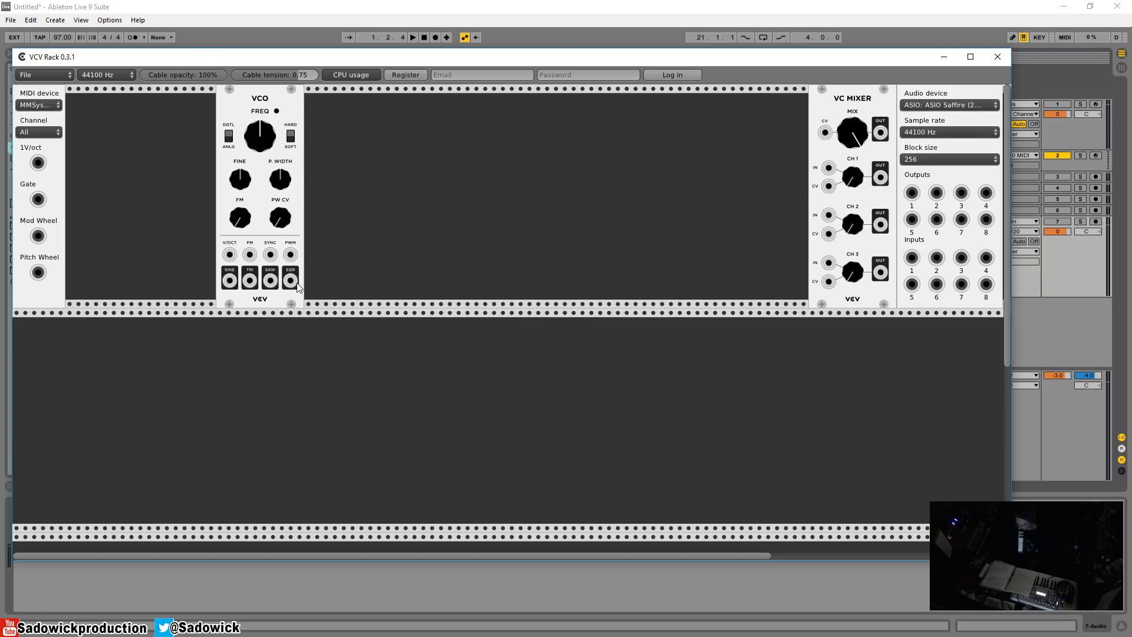
Cable VCO SQR into mixer CH1 IN and the mixer outputs into audio outputs 1 and 2
drag(290, 281, 829, 215)
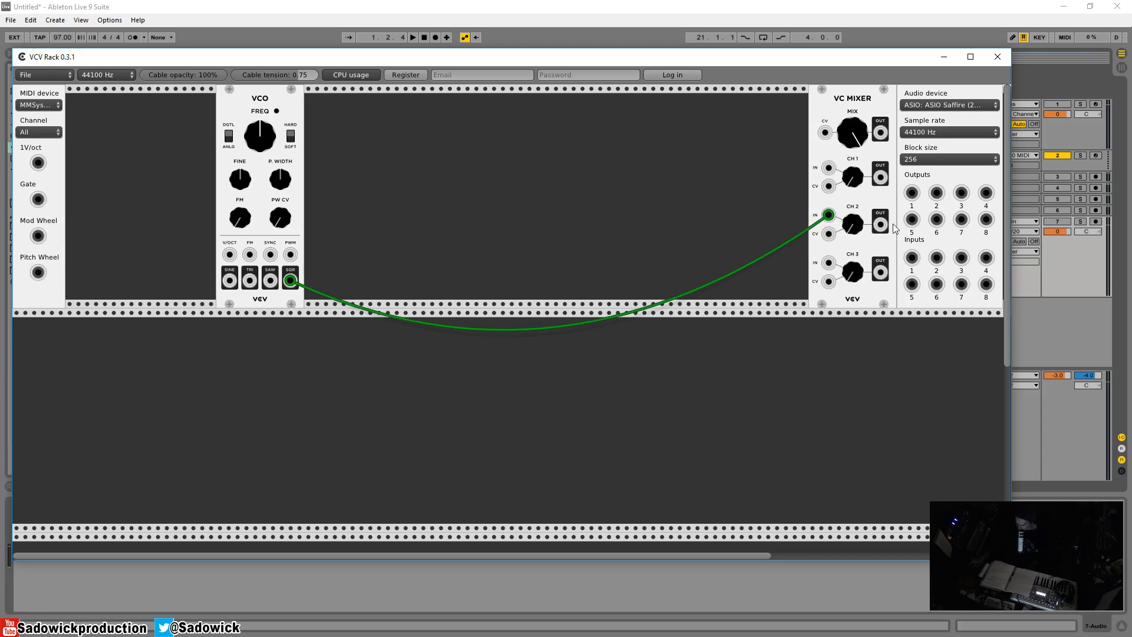
drag(880, 224, 911, 192)
drag(852, 224, 852, 221)
drag(852, 224, 853, 224)
drag(912, 193, 961, 194)
drag(828, 216, 829, 170)
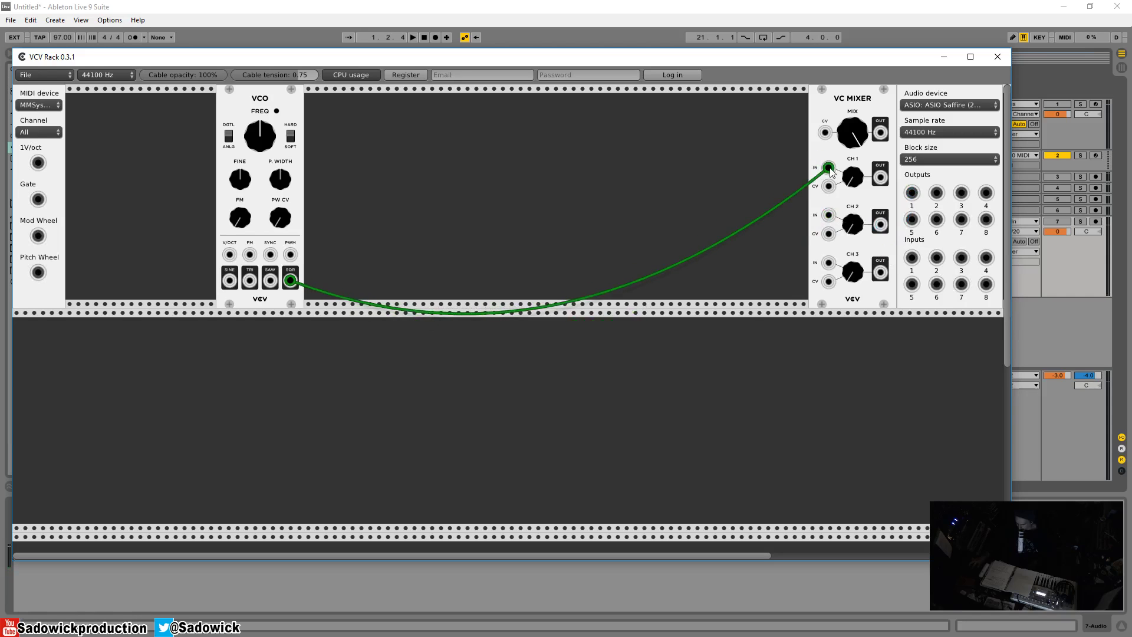
drag(880, 132, 911, 193)
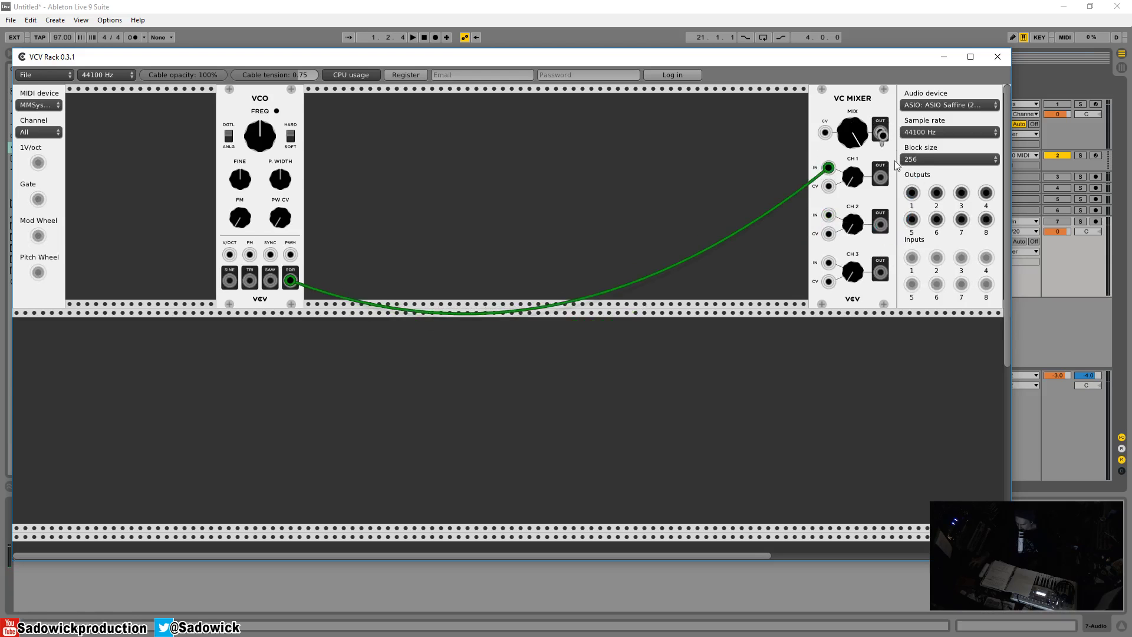
drag(915, 203, 936, 193)
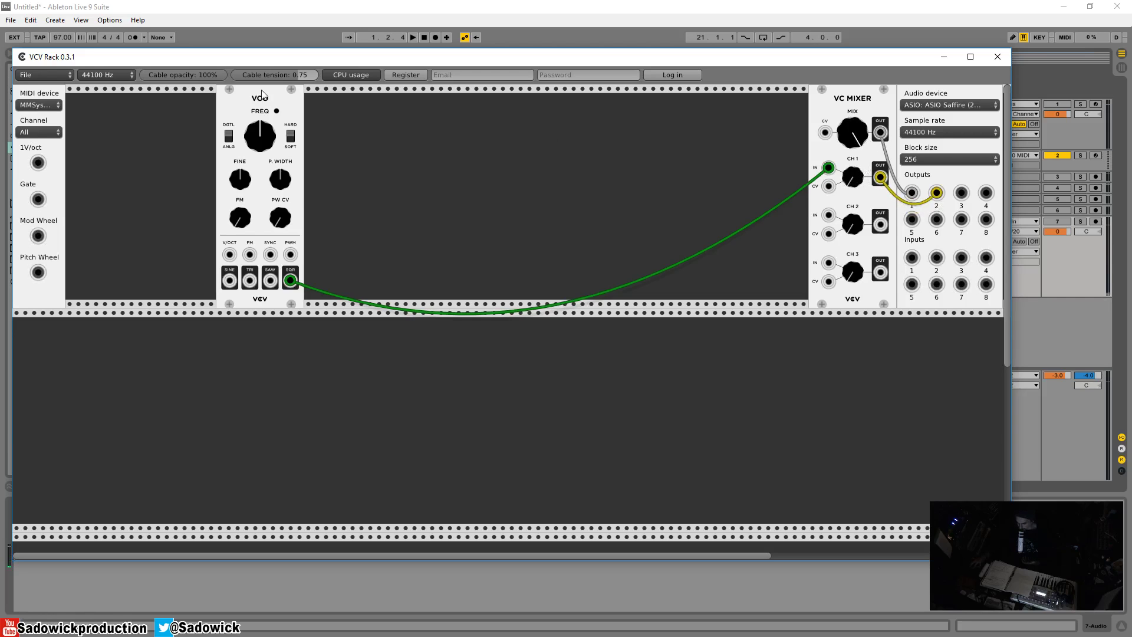
Move the VCO toward the rack centre, raise its FREQ, and remove its square-wave cable
drag(257, 112, 444, 111)
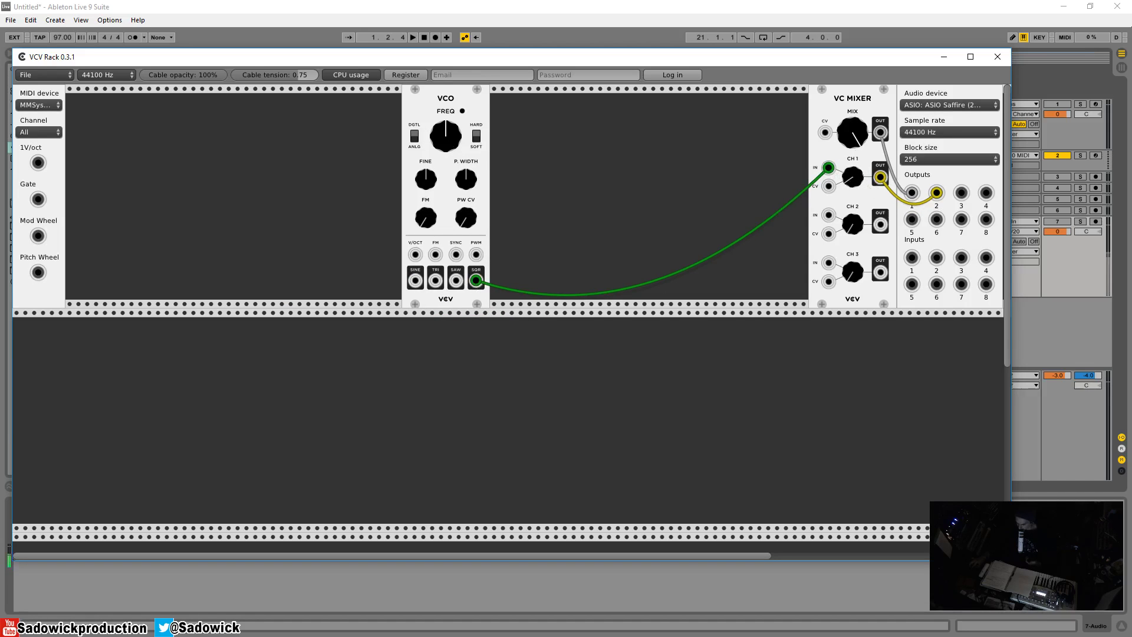
drag(851, 177, 858, 188)
drag(460, 140, 439, 129)
drag(475, 283, 557, 309)
drag(452, 105, 401, 116)
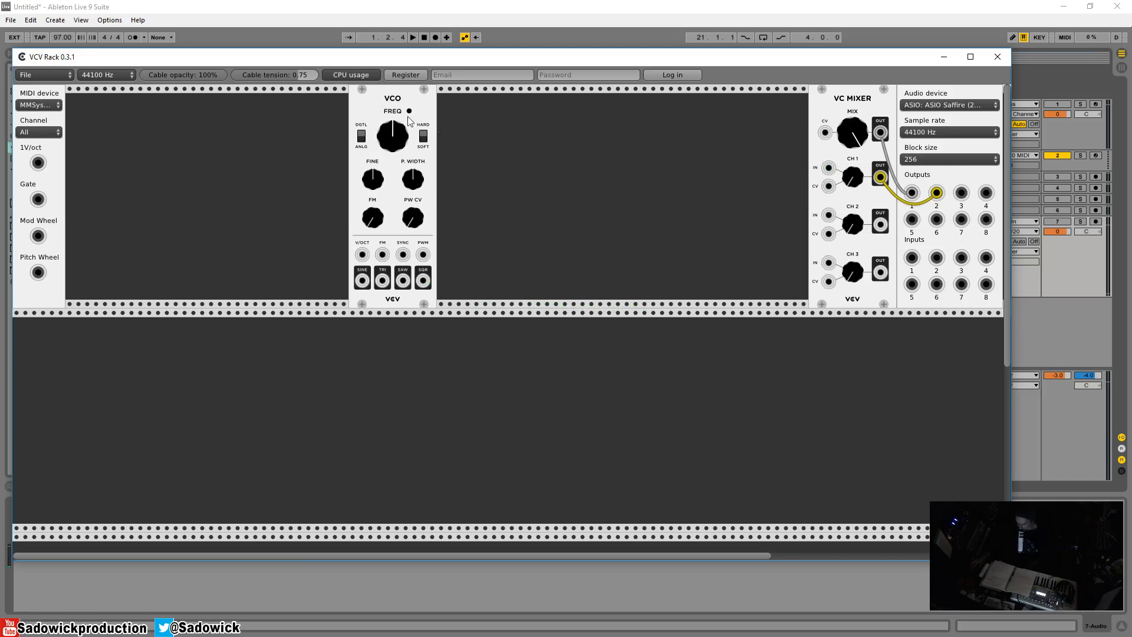
Add a Fundamental VCA and position it right beside the VCO
right_click(470, 128)
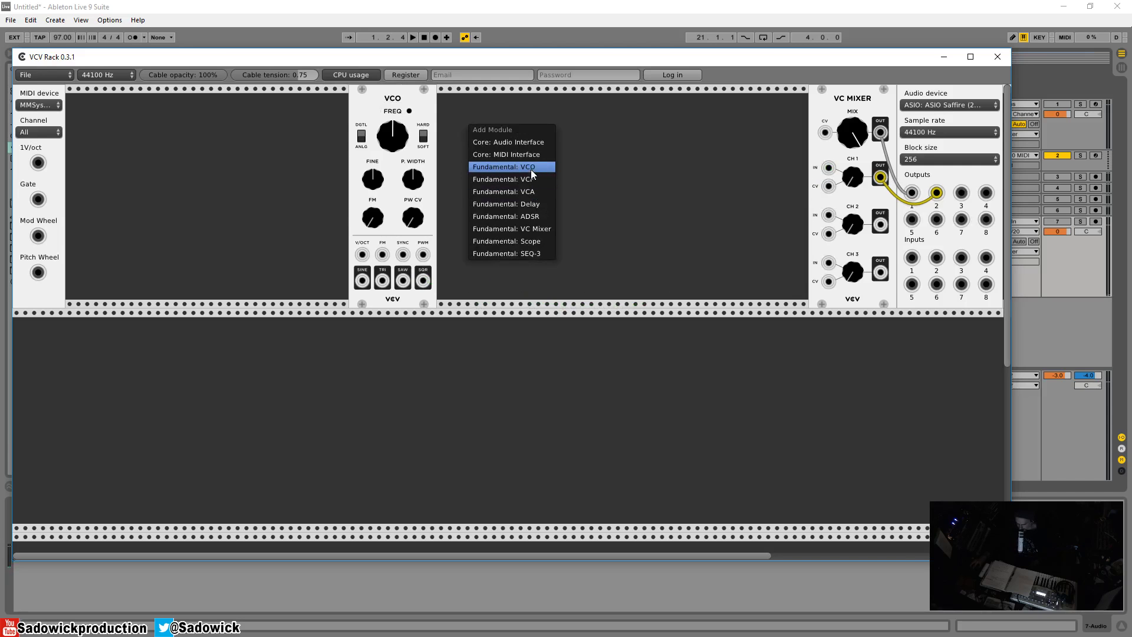
click(537, 192)
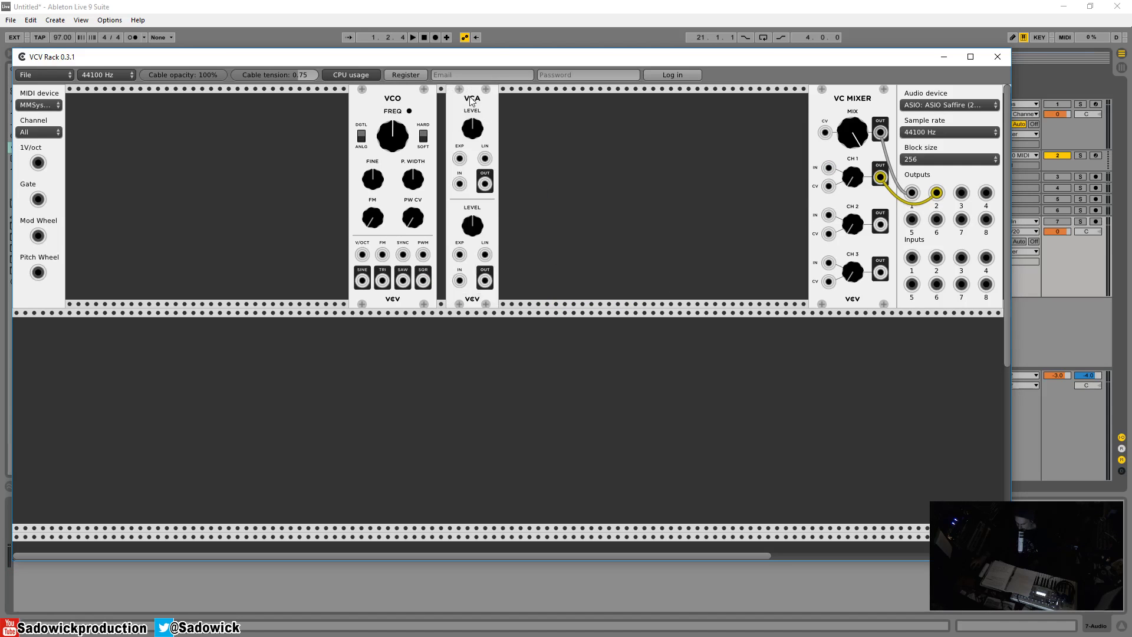
drag(472, 101, 482, 101)
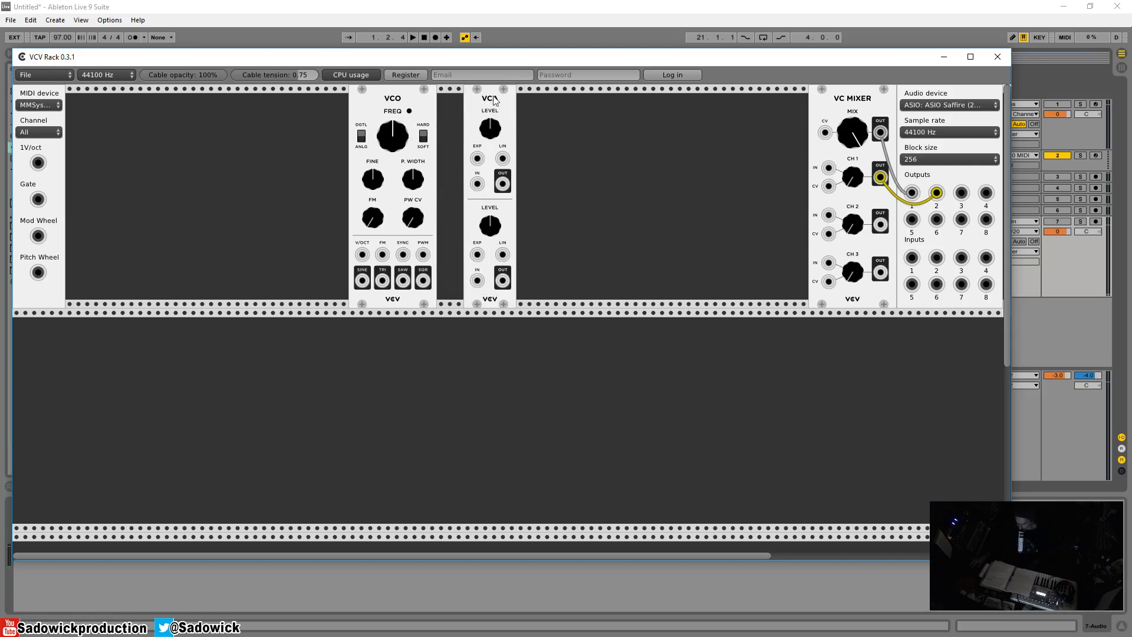
mouse_move(491, 100)
mouse_down()
mouse_move(451, 100)
mouse_move(546, 102)
mouse_move(470, 105)
mouse_up()
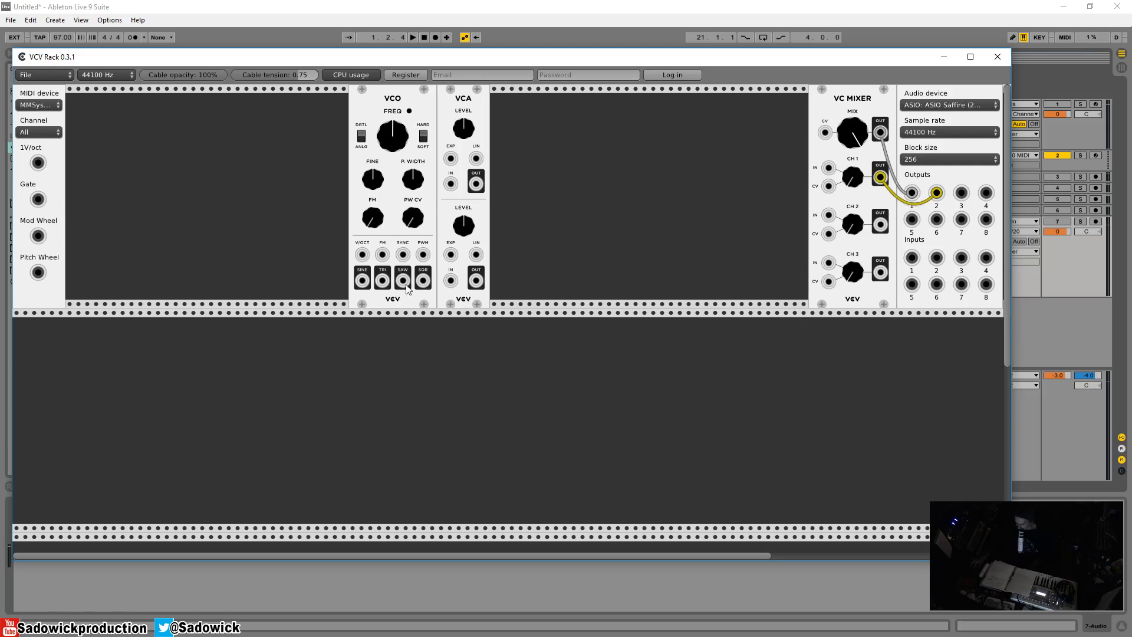
Cable VCO SAW into the lower VCA input, its output into mixer CH1, and adjust LEVEL
drag(402, 280, 454, 285)
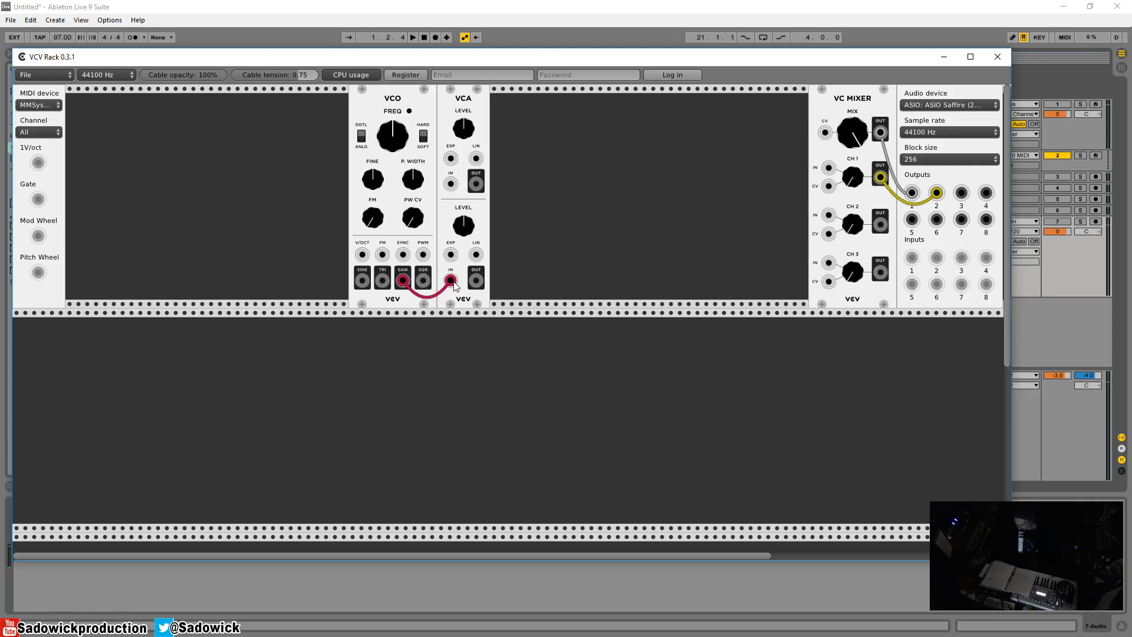
drag(454, 285, 832, 175)
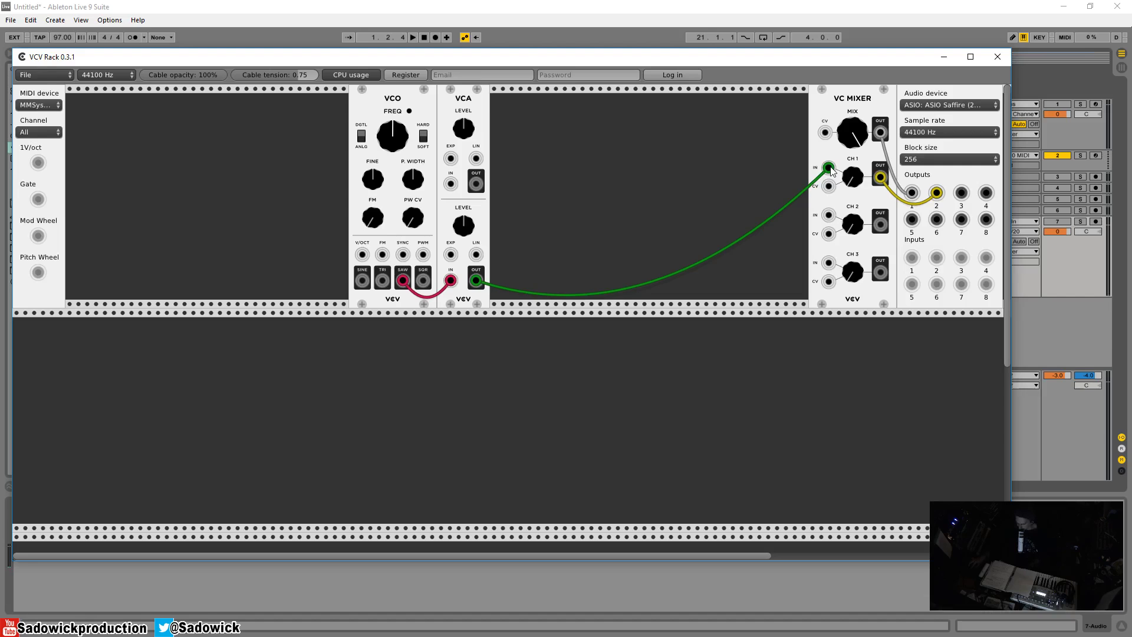
drag(830, 171, 854, 196)
mouse_move(463, 225)
mouse_down()
mouse_move(464, 255)
mouse_move(454, 225)
mouse_up()
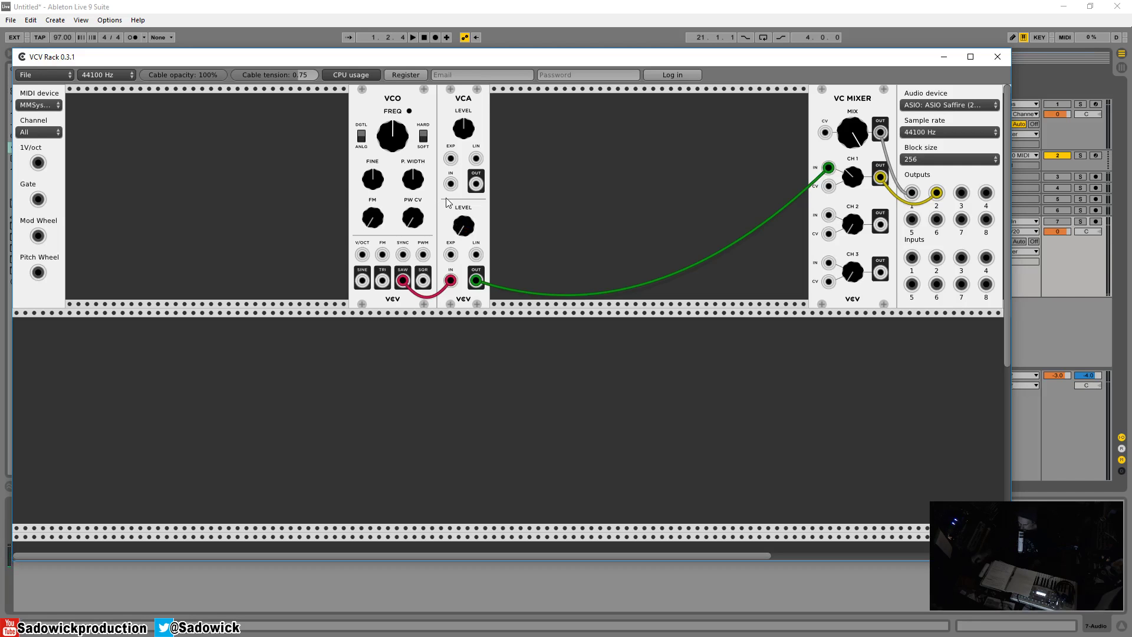
mouse_move(464, 226)
mouse_down()
mouse_move(467, 244)
mouse_move(450, 236)
mouse_up()
Add a Fundamental ADSR envelope and move it into the lower rack row
right_click(263, 161)
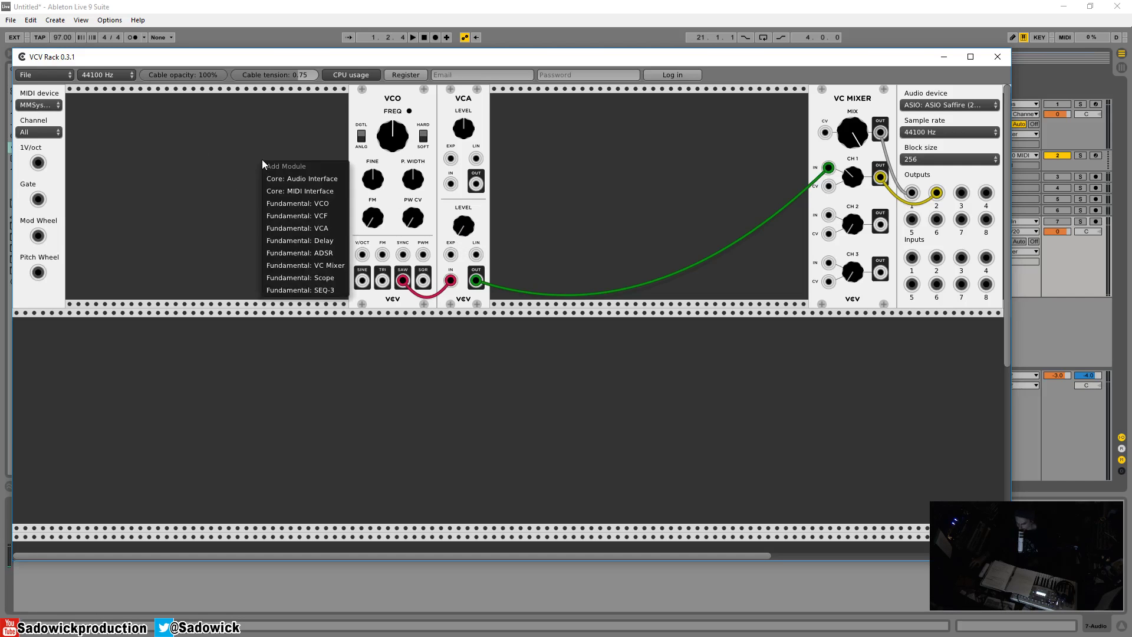
click(316, 253)
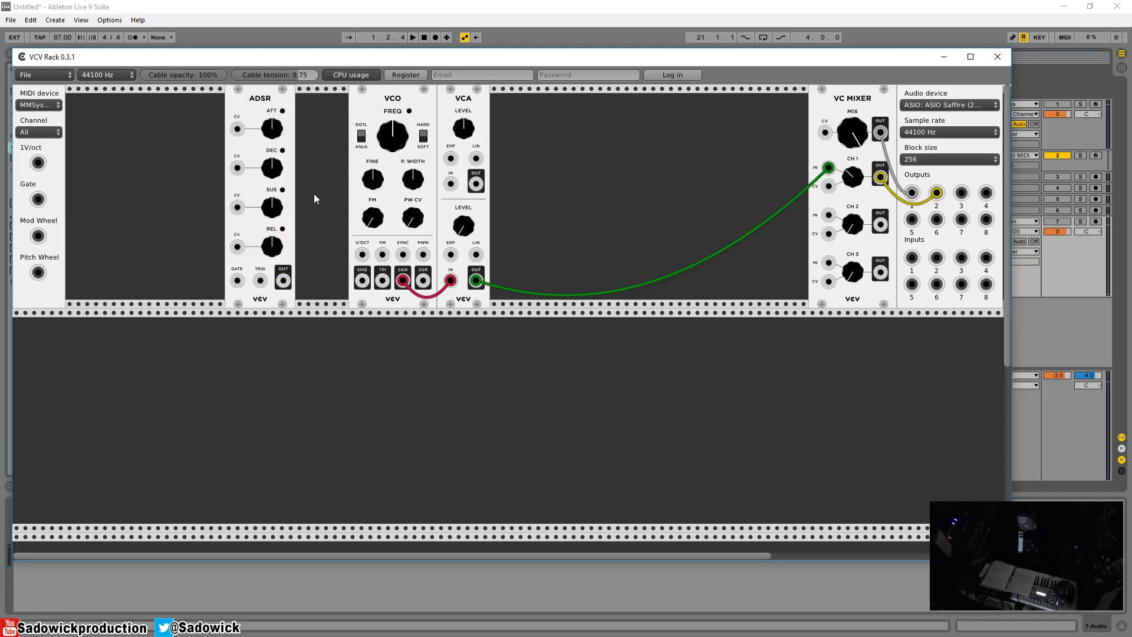
drag(261, 99, 279, 100)
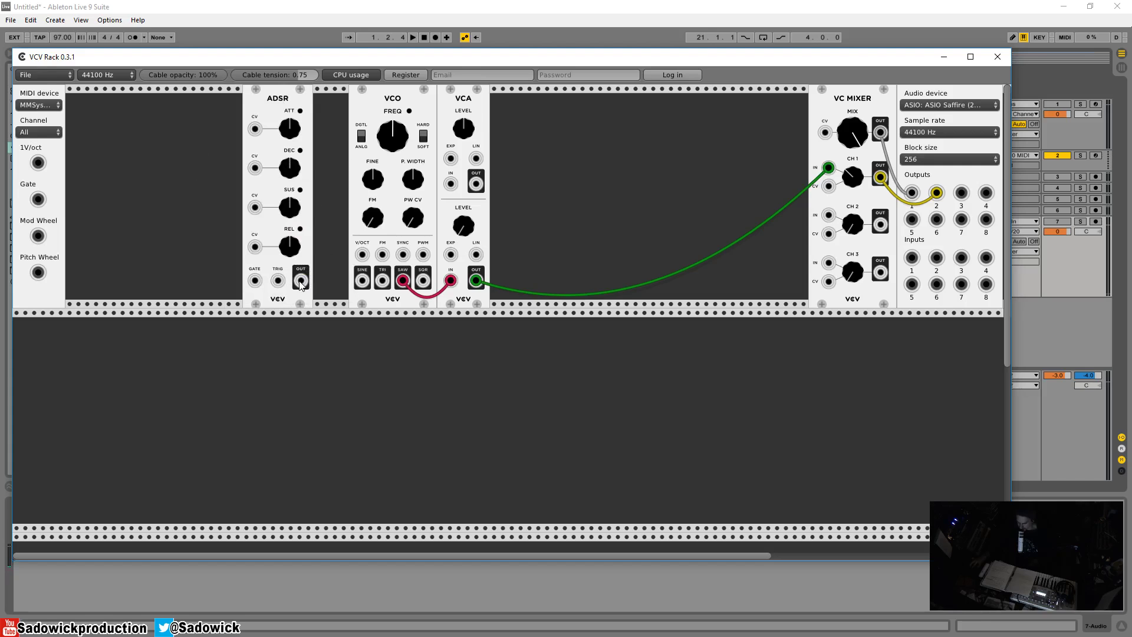
drag(278, 93, 386, 391)
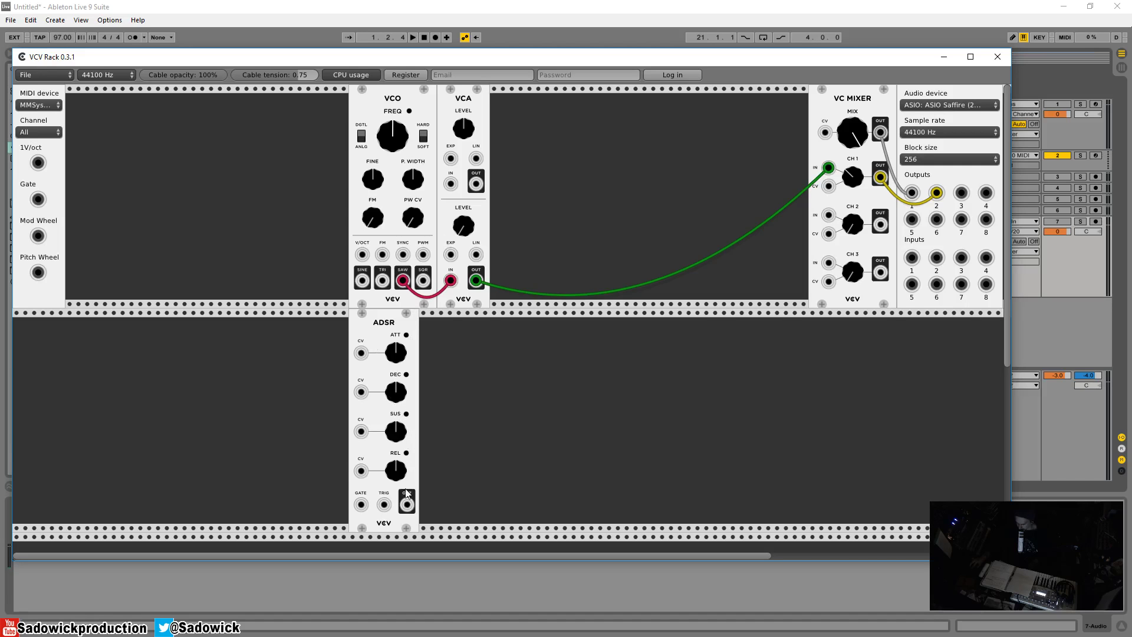
Cable ADSR OUT into the lower VCA LIN input, fine-tune LEVEL, and shift the ADSR left
drag(407, 505, 476, 259)
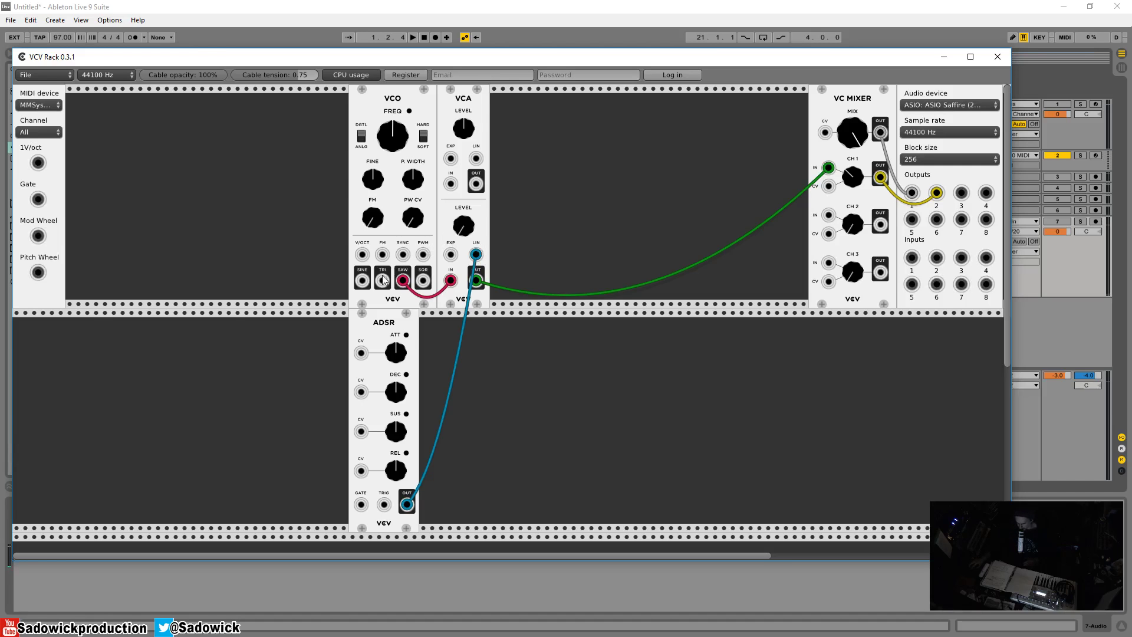
mouse_move(381, 323)
mouse_down()
mouse_move(353, 345)
mouse_move(388, 328)
mouse_up()
drag(463, 225, 463, 224)
drag(464, 225, 463, 238)
mouse_move(383, 318)
mouse_down()
mouse_move(357, 319)
mouse_move(387, 335)
mouse_up()
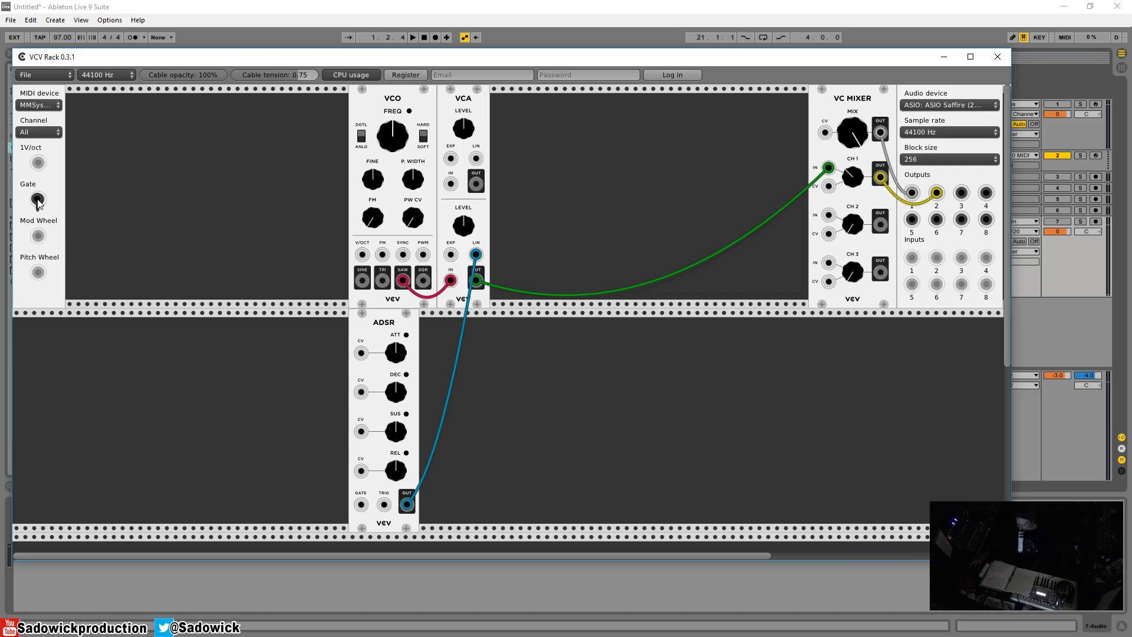
Cable MIDI Gate to the ADSR gate input and turn down attack, sustain and release
drag(39, 200, 365, 506)
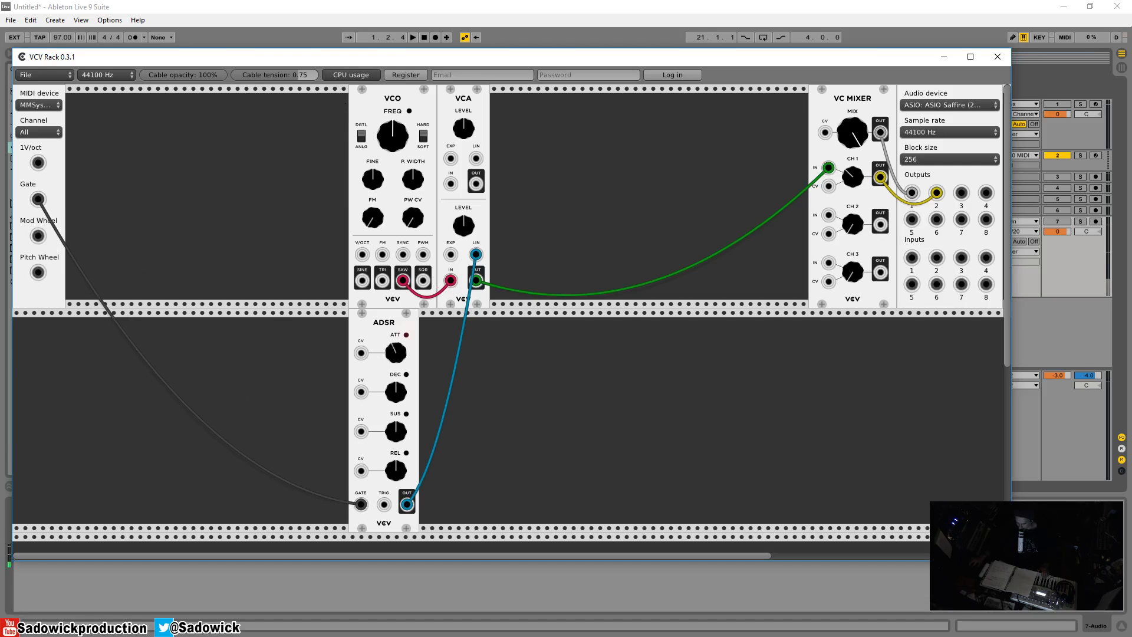
drag(395, 352, 396, 423)
drag(395, 471, 395, 479)
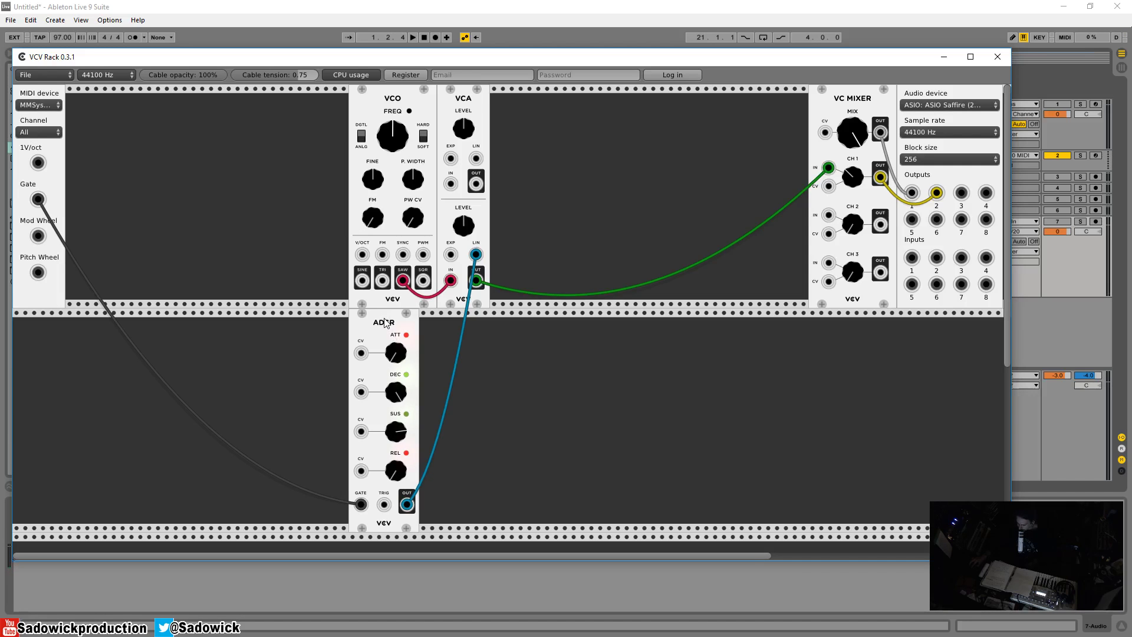
Place the ADSR left of the VCO in the top row and cable MIDI 1V/oct to VCO V/OCT
drag(384, 323, 314, 168)
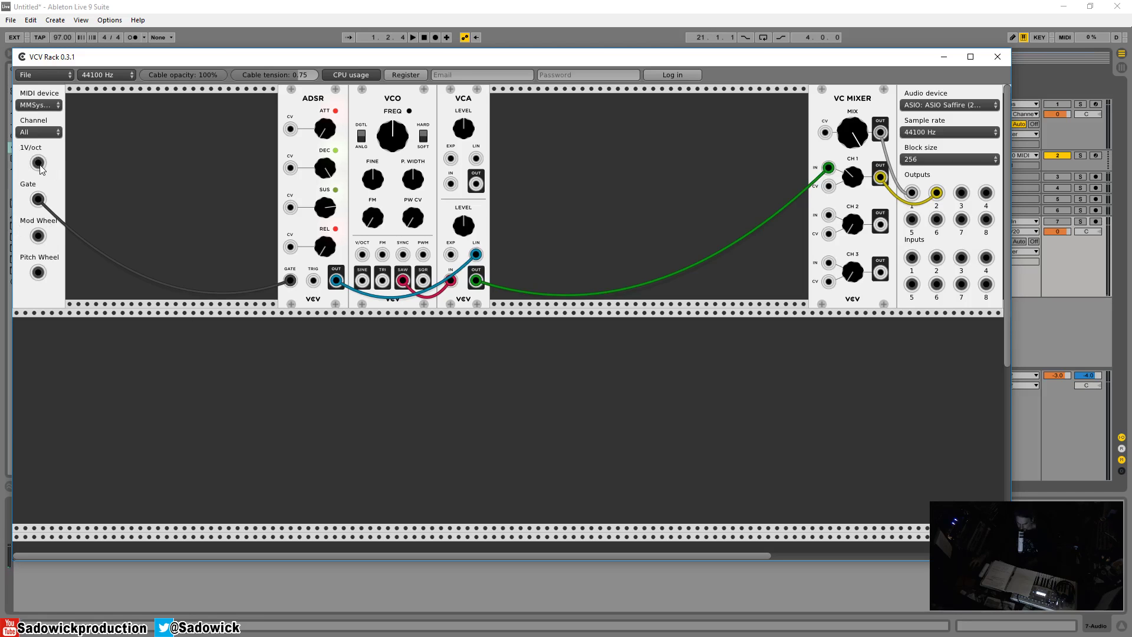
drag(39, 165, 364, 254)
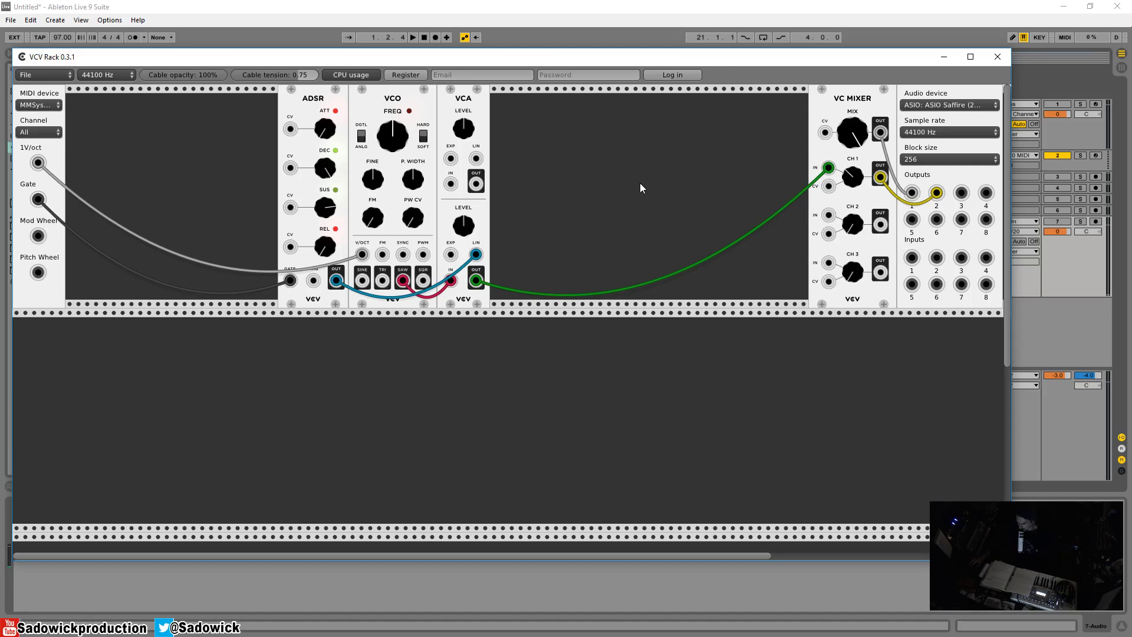
Add a Fundamental VCF module to the rack
right_click(542, 153)
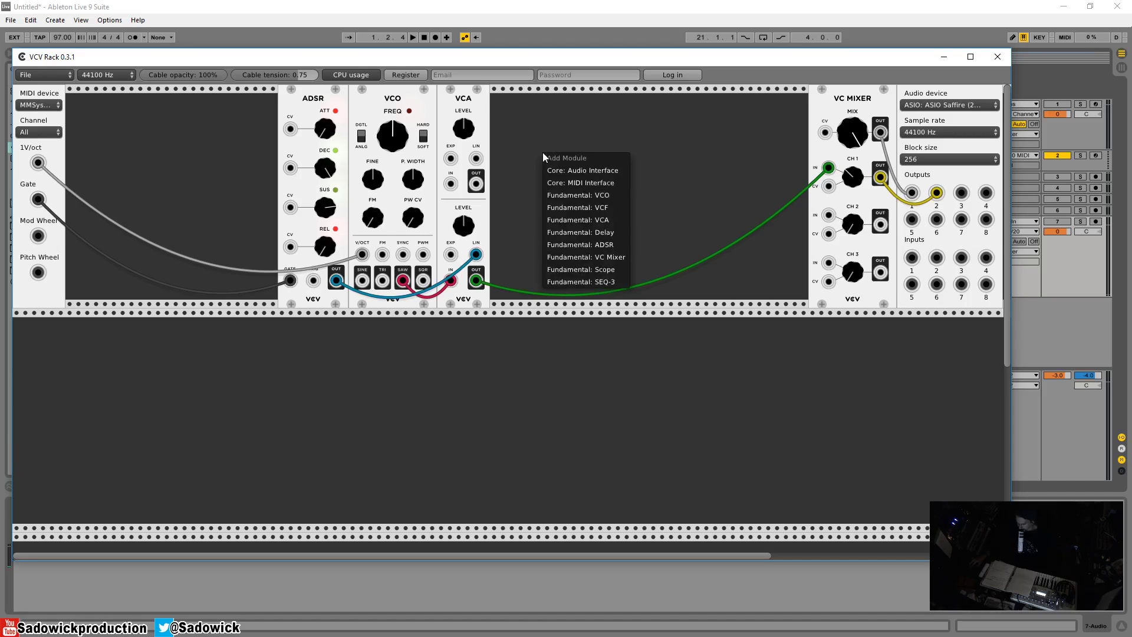
click(611, 207)
mouse_move(549, 108)
mouse_down()
mouse_move(593, 108)
mouse_move(558, 109)
mouse_up()
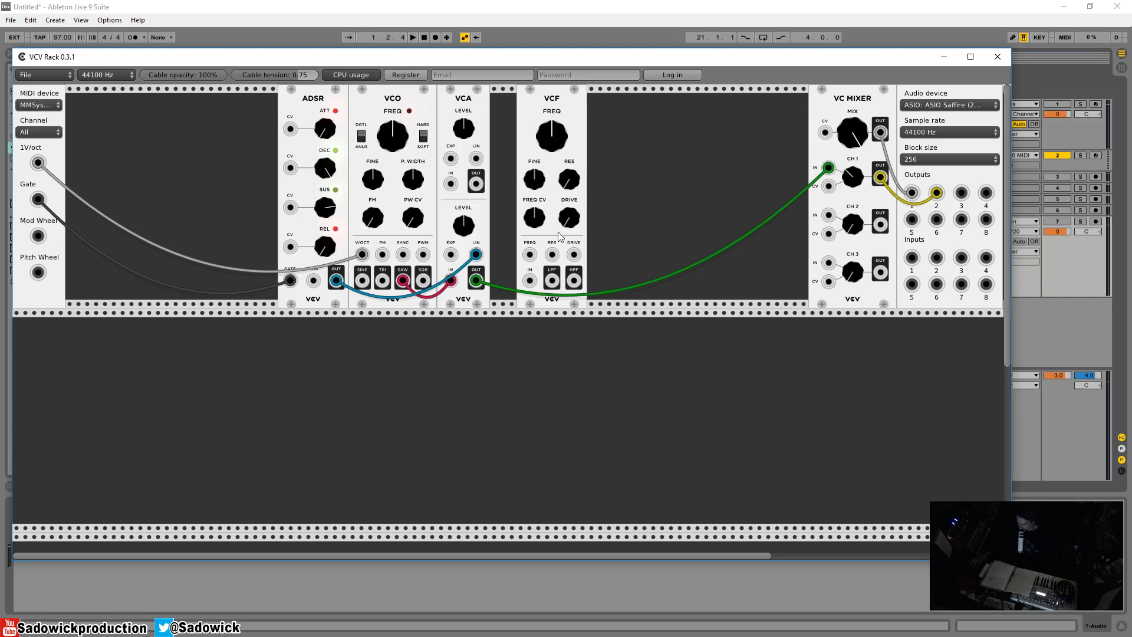
Reroute VCA OUT into VCF IN, send LPF to mixer CH1, and raise the cutoff
drag(476, 280, 630, 339)
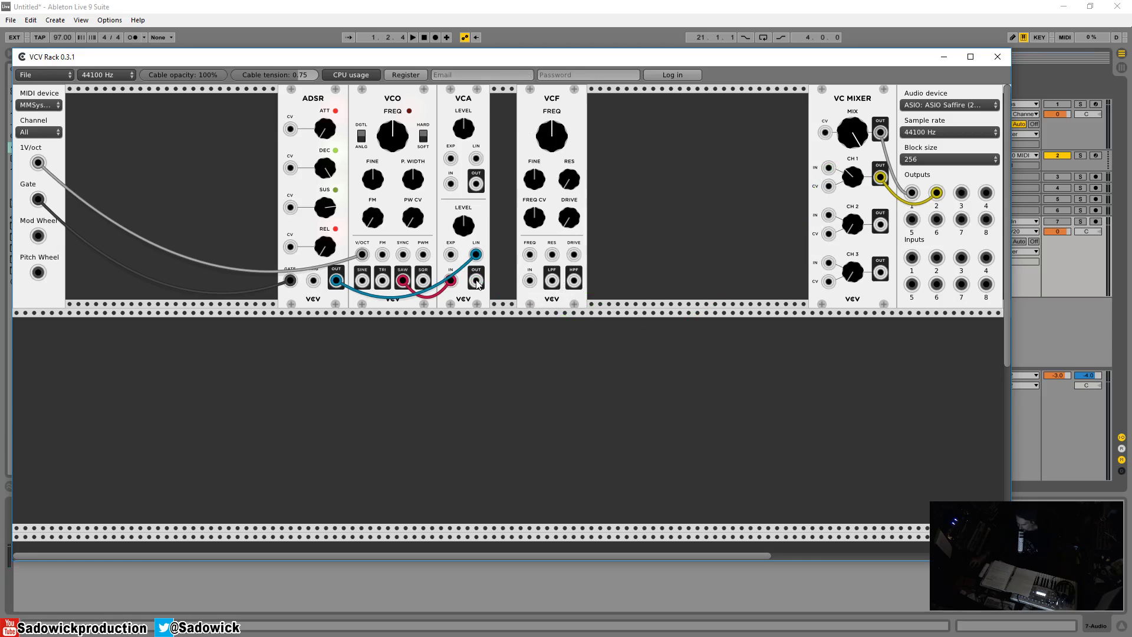
drag(475, 281, 537, 282)
drag(554, 284, 830, 169)
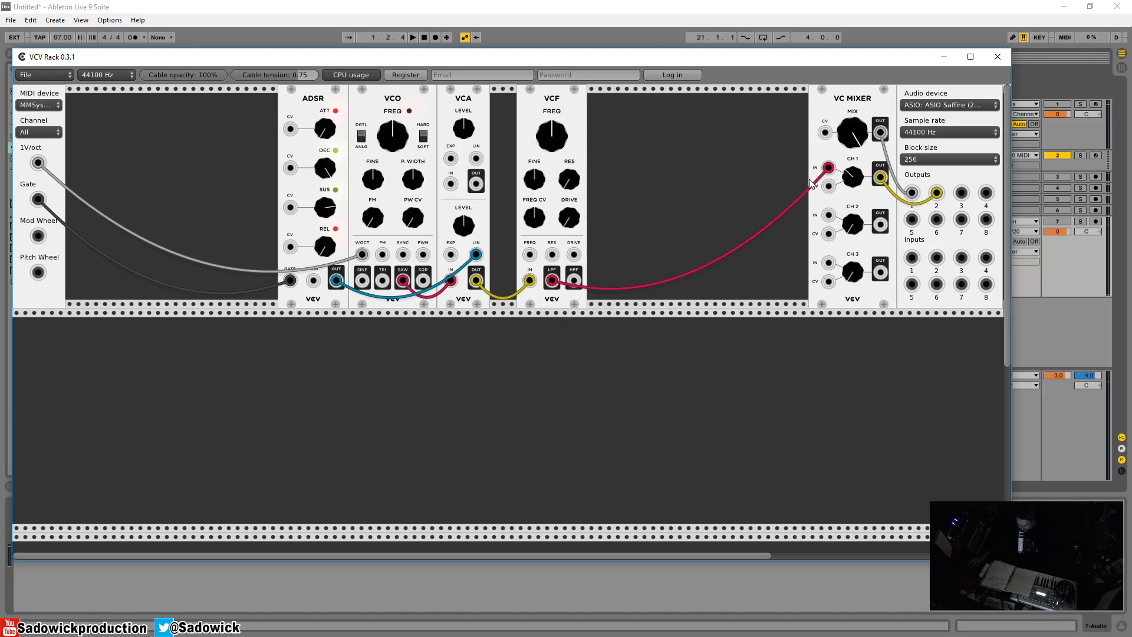
drag(551, 134, 513, 106)
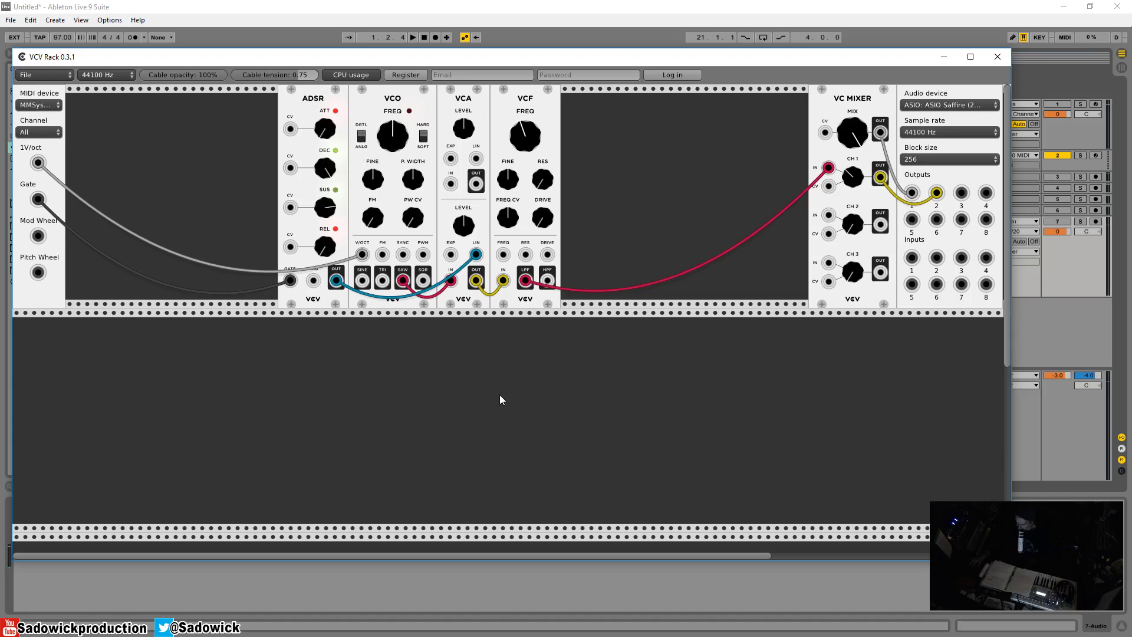
Add a second Fundamental VCO and place it in the lower rack row
right_click(605, 209)
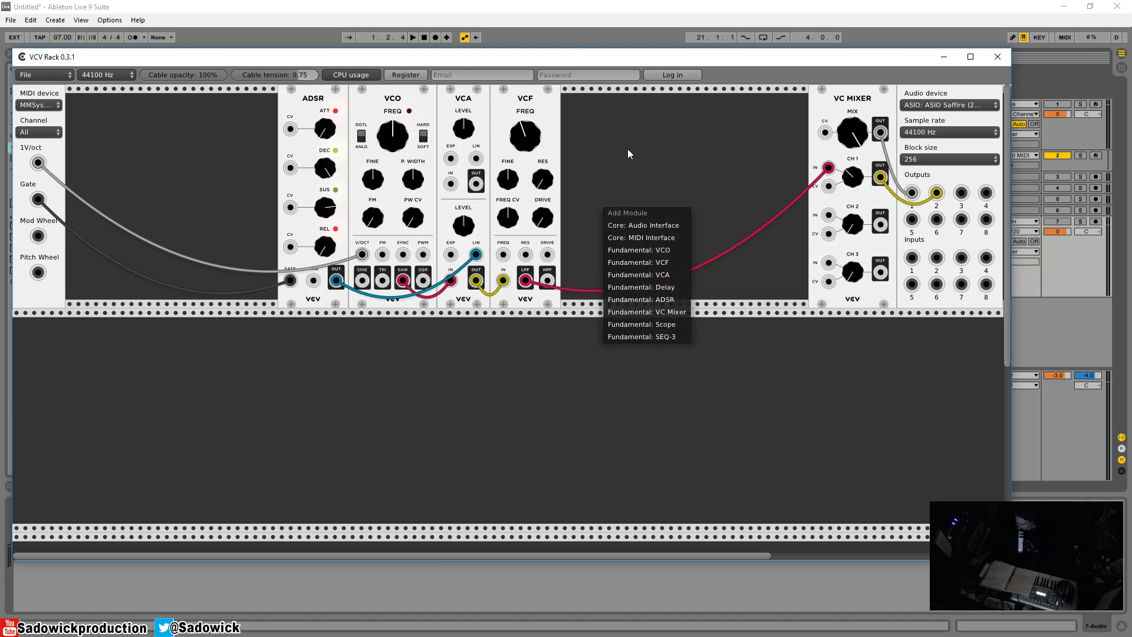
click(672, 250)
drag(656, 164, 206, 387)
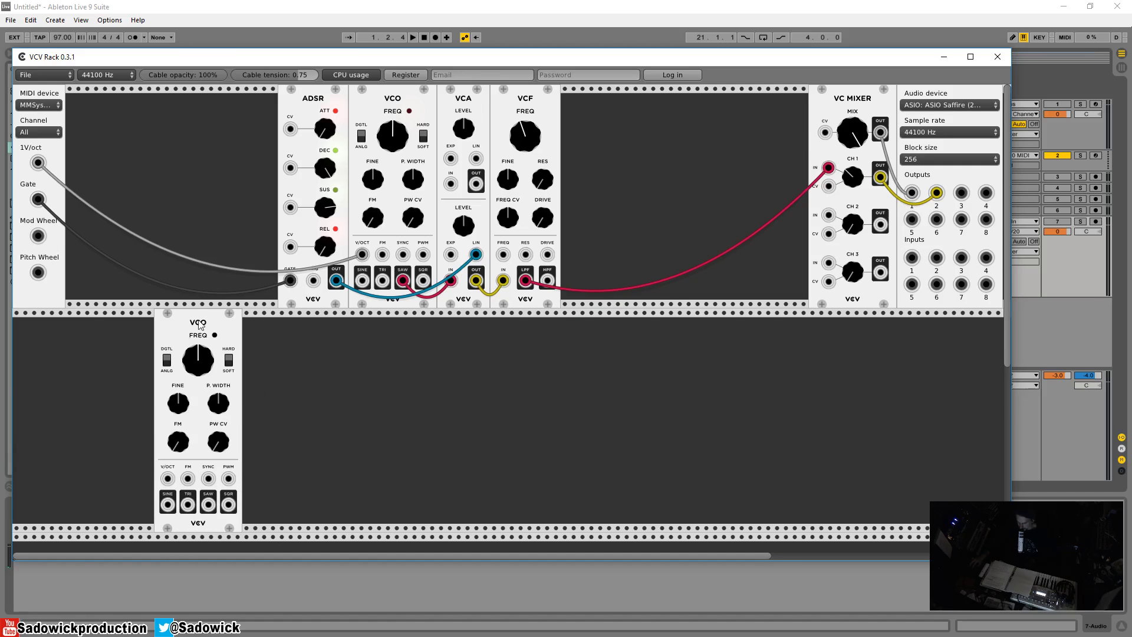
drag(198, 319, 153, 332)
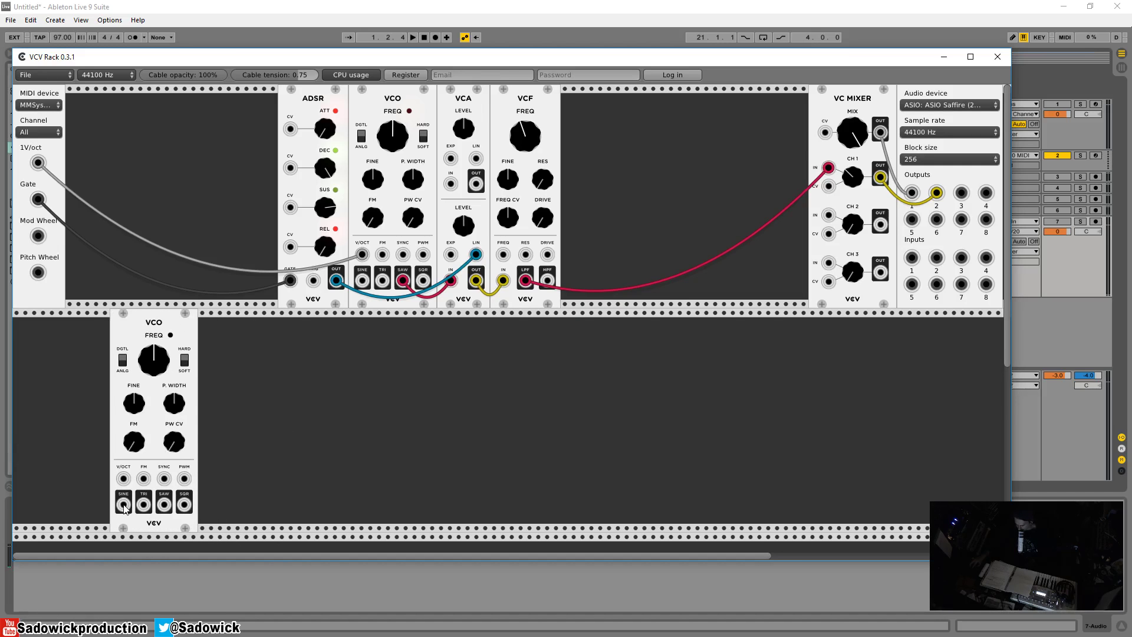
Cable the second VCO's SINE to VCF FREQ, then set cutoff, drive and FM amount
drag(123, 504, 504, 254)
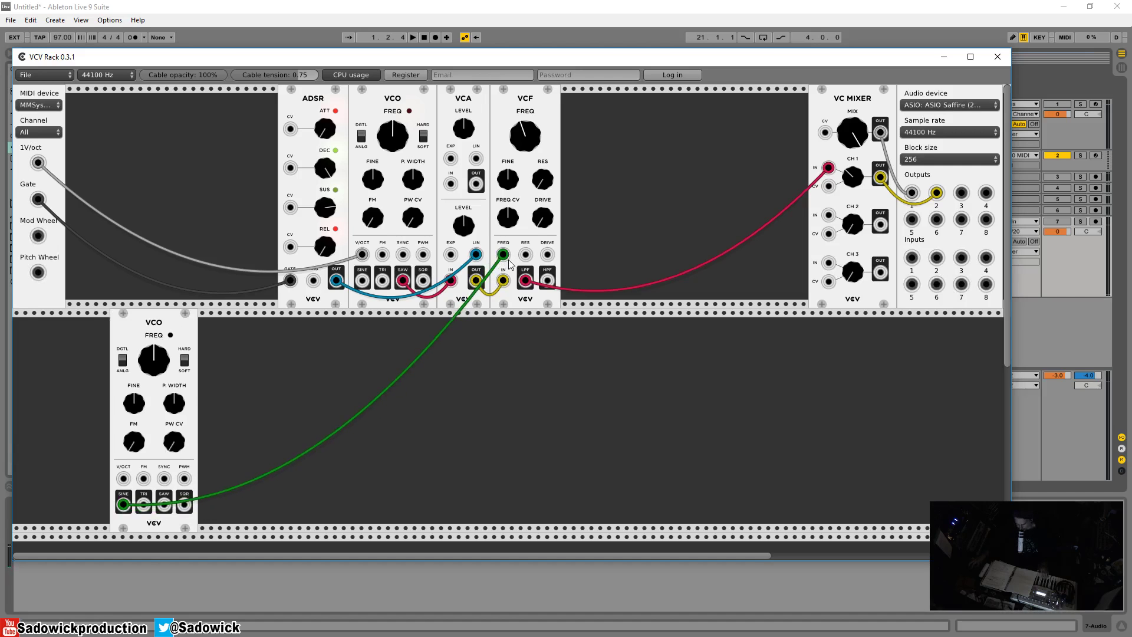
drag(514, 145, 514, 137)
mouse_move(542, 217)
mouse_down()
mouse_move(543, 201)
mouse_move(543, 214)
mouse_up()
drag(508, 222, 508, 217)
Tune the second VCO's frequency low, raise filter resonance and nudge the cutoff
drag(151, 346, 151, 371)
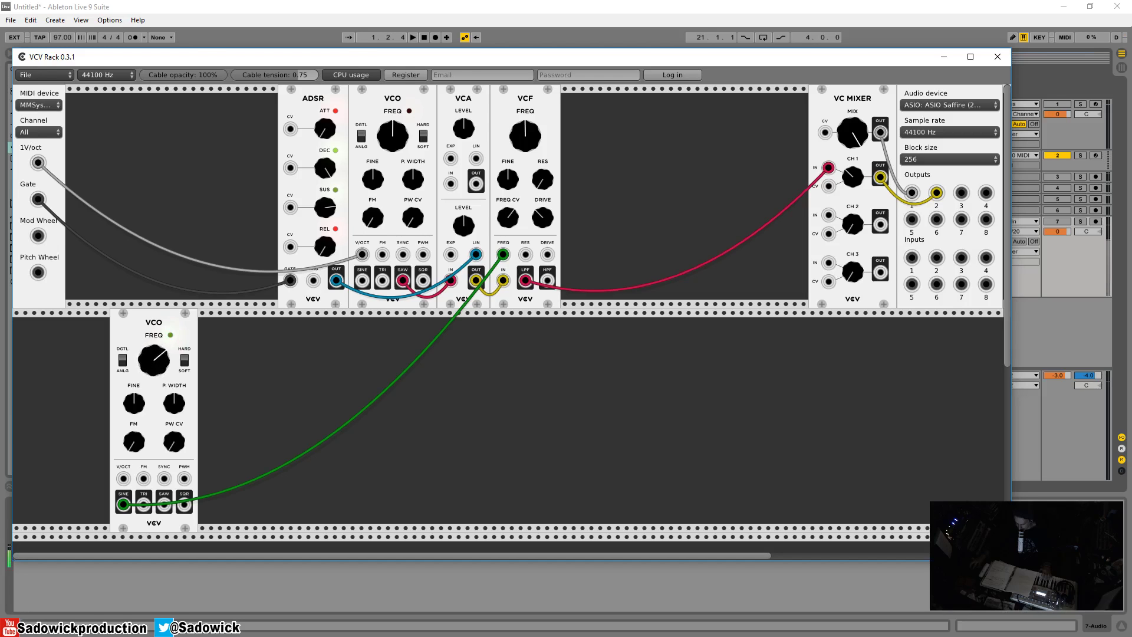
drag(154, 360, 153, 327)
drag(153, 328, 153, 327)
drag(542, 179, 542, 176)
drag(525, 136, 524, 134)
drag(158, 368, 158, 368)
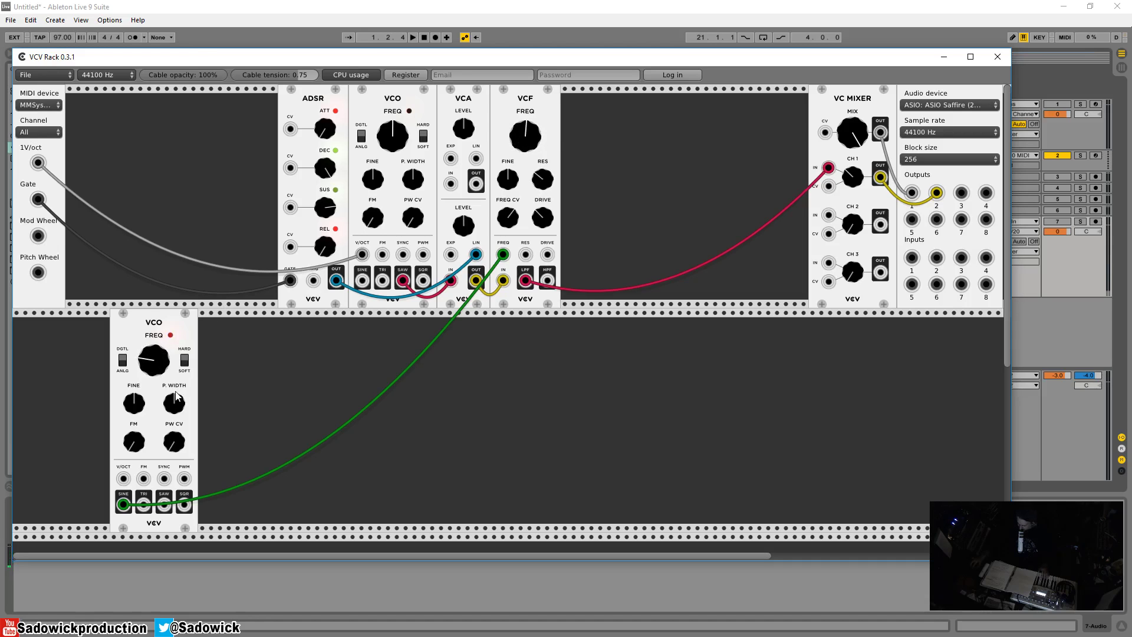
Shift the second VCO further right in the lower row
mouse_move(165, 344)
mouse_down()
mouse_move(218, 344)
mouse_move(186, 344)
mouse_up()
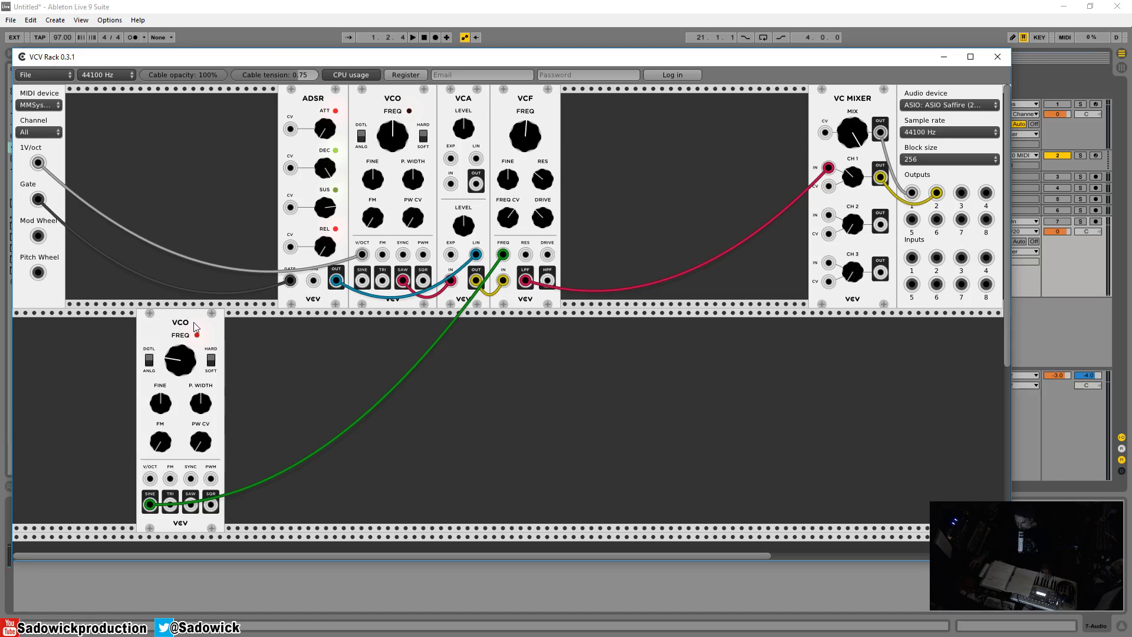
drag(173, 321, 234, 386)
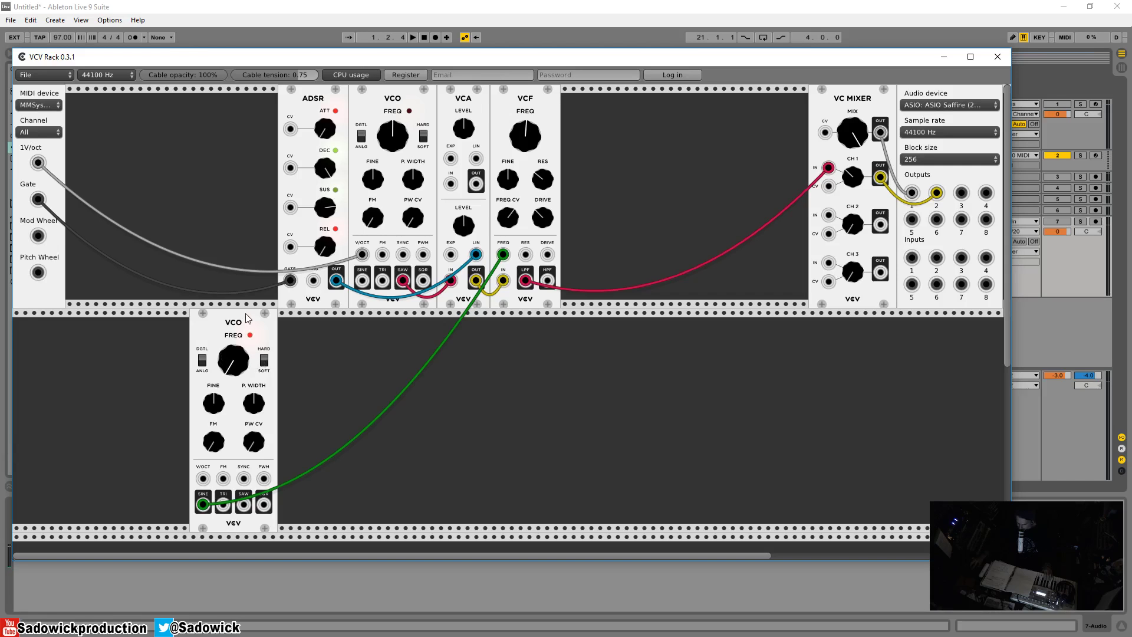
mouse_move(247, 318)
mouse_down()
mouse_move(309, 324)
mouse_move(248, 333)
mouse_up()
Cable the top VCO's SINE into the lower VCO's FM, retune both VCOs, and open the cutoff
drag(363, 283, 218, 481)
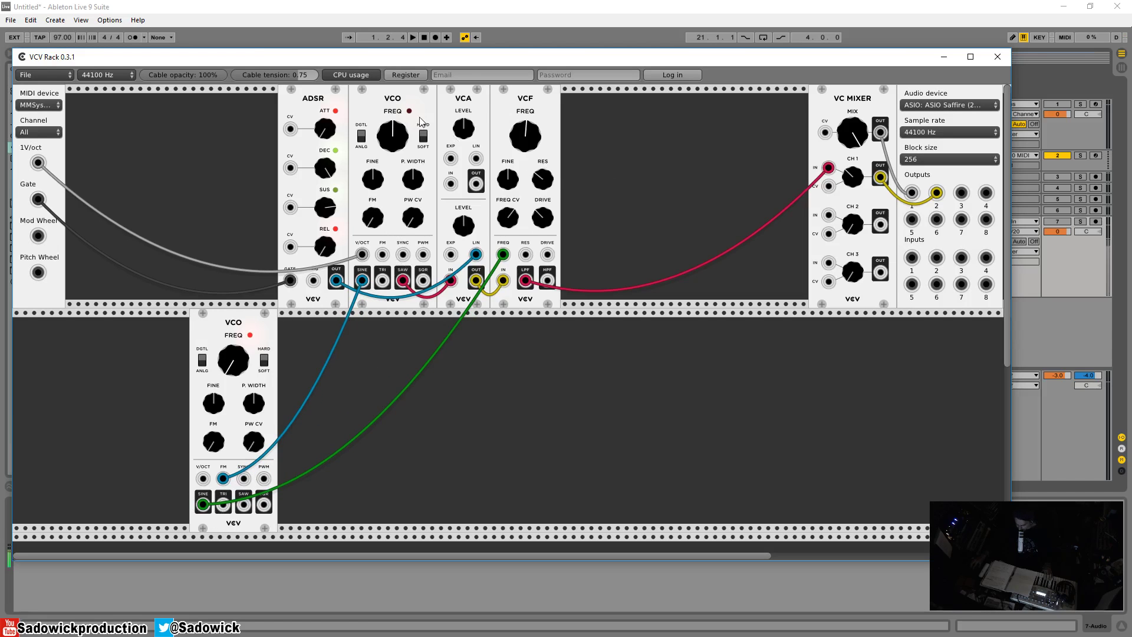
drag(392, 135, 392, 135)
mouse_move(243, 351)
mouse_down()
mouse_move(229, 449)
mouse_move(216, 448)
mouse_move(243, 351)
mouse_move(236, 368)
mouse_up()
drag(530, 142, 531, 122)
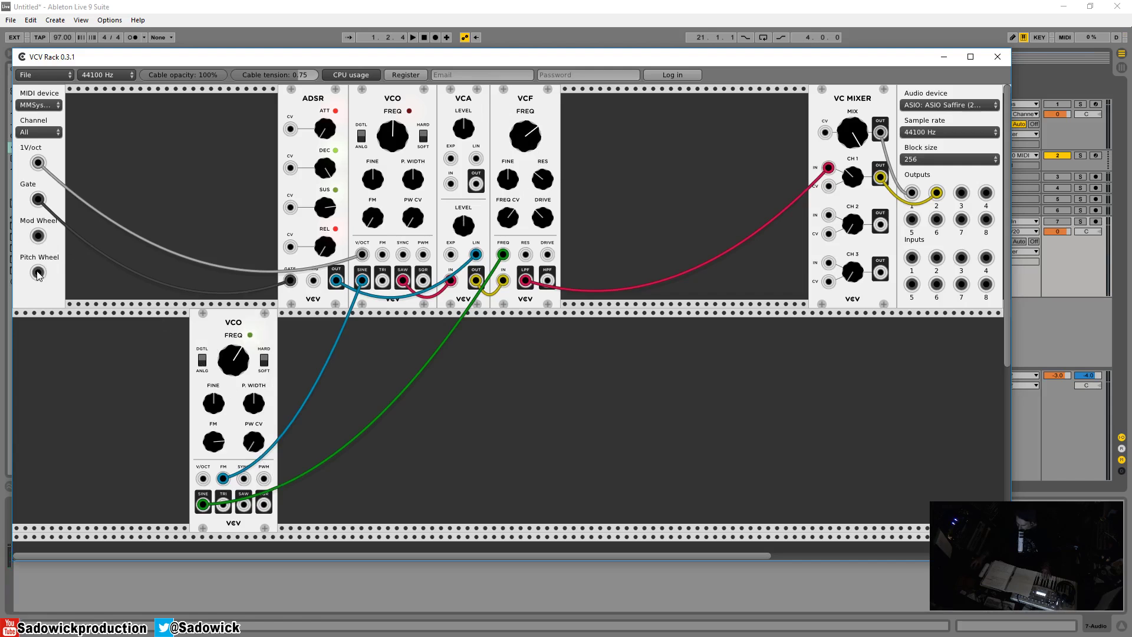
Cable MIDI Pitch Wheel to the lower VCO's V/OCT and slide that VCO right beneath the ADSR
drag(37, 272, 200, 483)
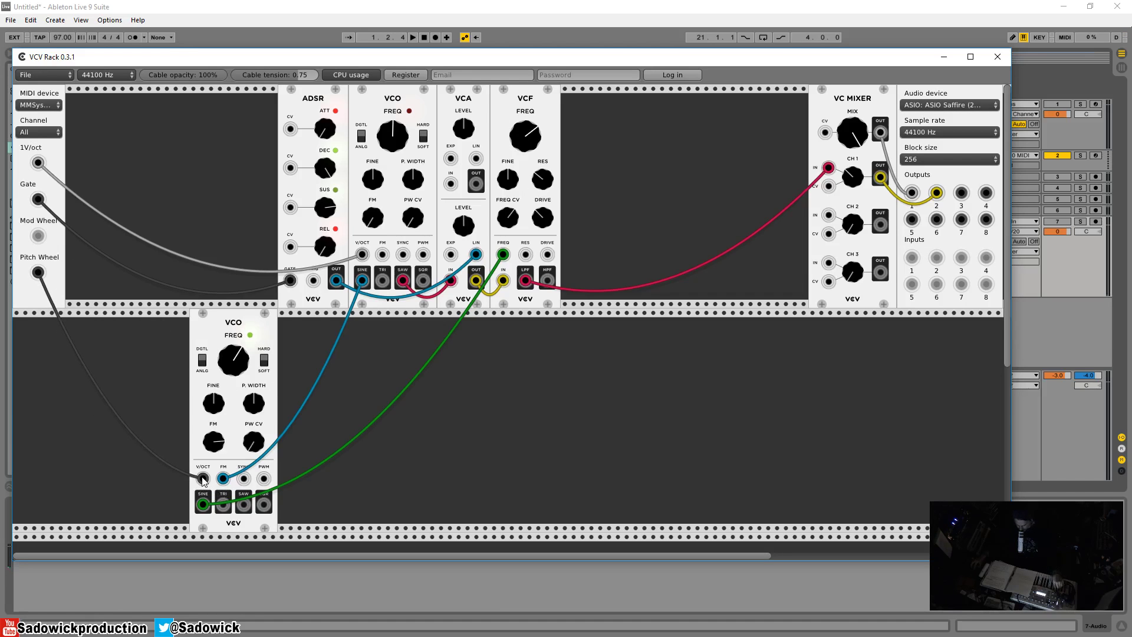
drag(202, 480, 202, 479)
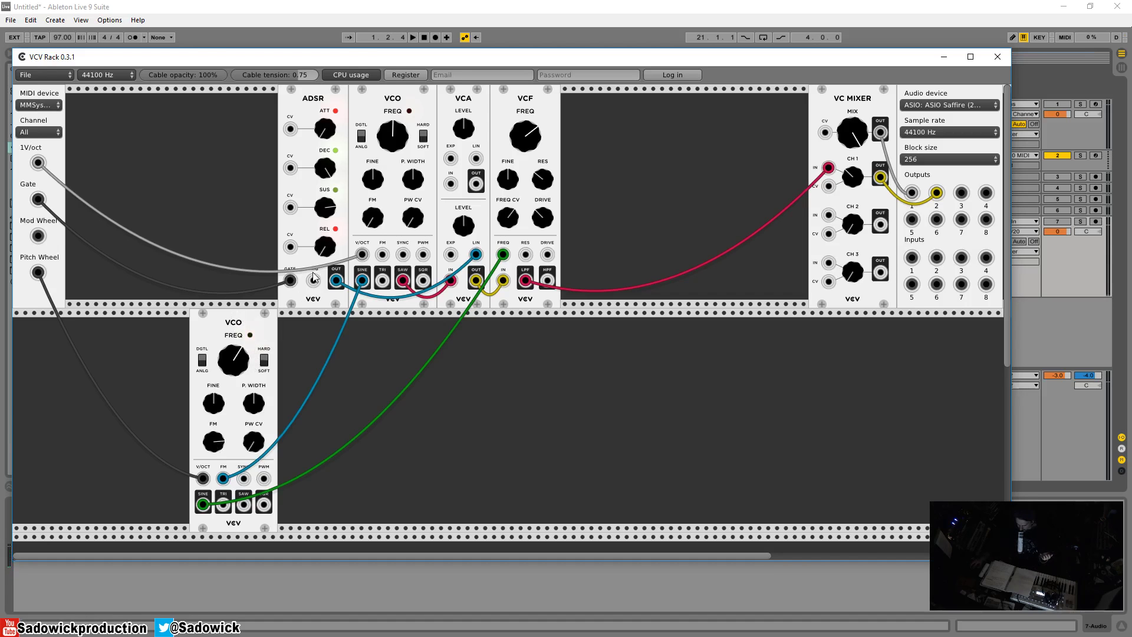
drag(246, 318, 327, 396)
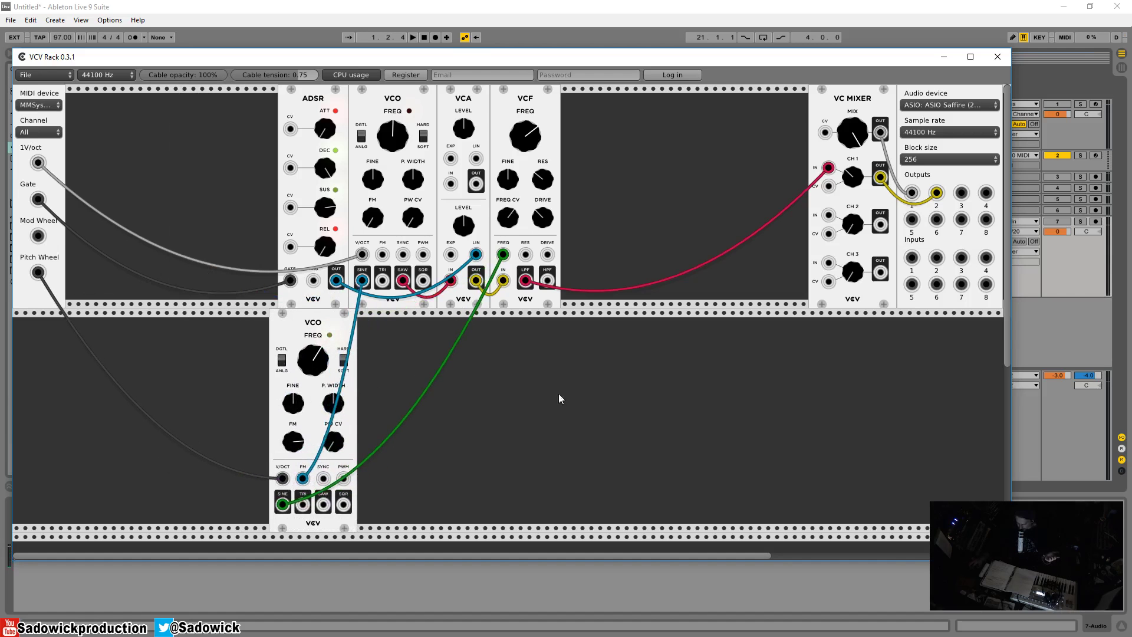
Cable the second VCO's TRI output into the VCF RES input
scroll(681, 374, down, 8)
scroll(684, 371, up, 8)
drag(302, 504, 525, 255)
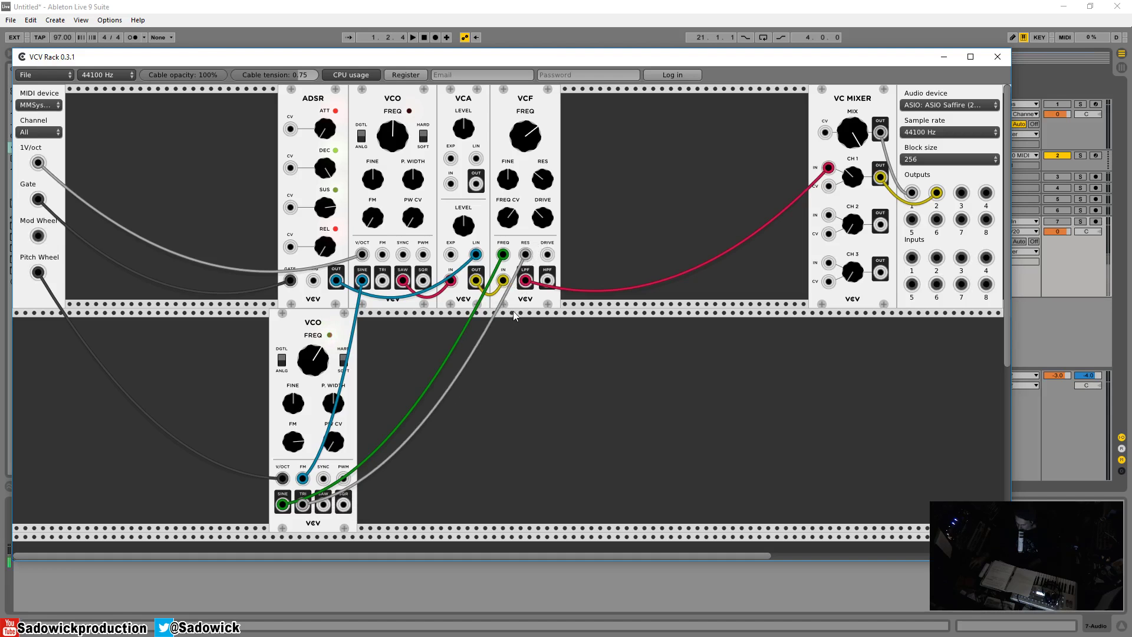
Lower the second VCO's frequency and rebalance the filter resonance
drag(316, 352, 317, 354)
drag(543, 180, 543, 199)
drag(542, 178, 542, 168)
mouse_move(315, 97)
mouse_down()
mouse_move(289, 97)
mouse_move(328, 105)
mouse_up()
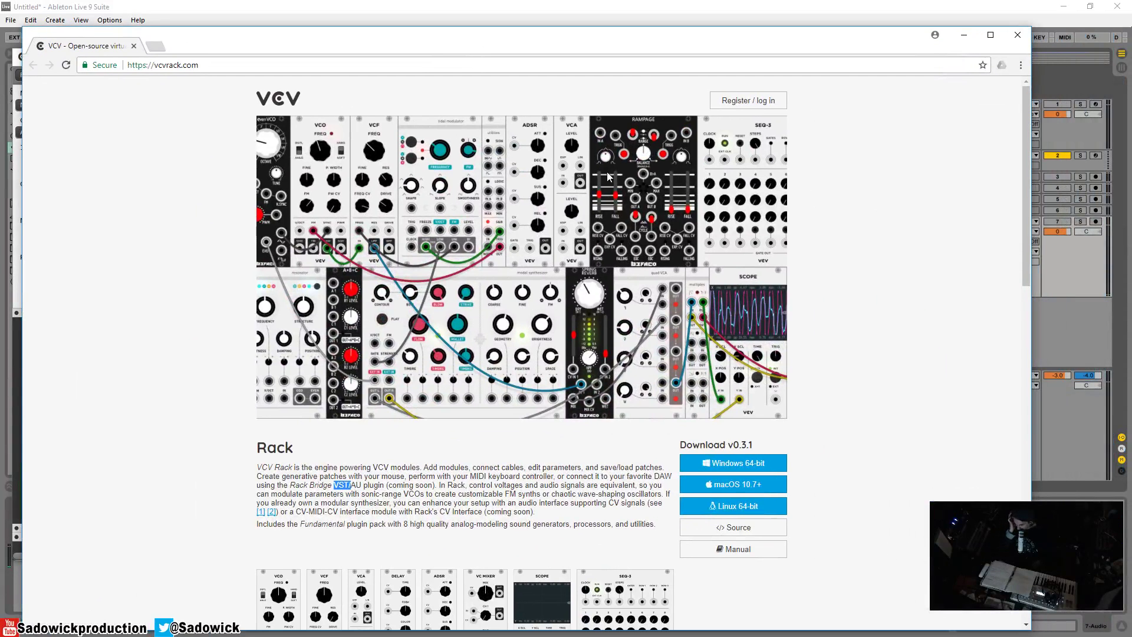
Scroll vcvrack.com down to the Audible Instruments listing and nudge Chrome's window left
scroll(559, 266, down, 6)
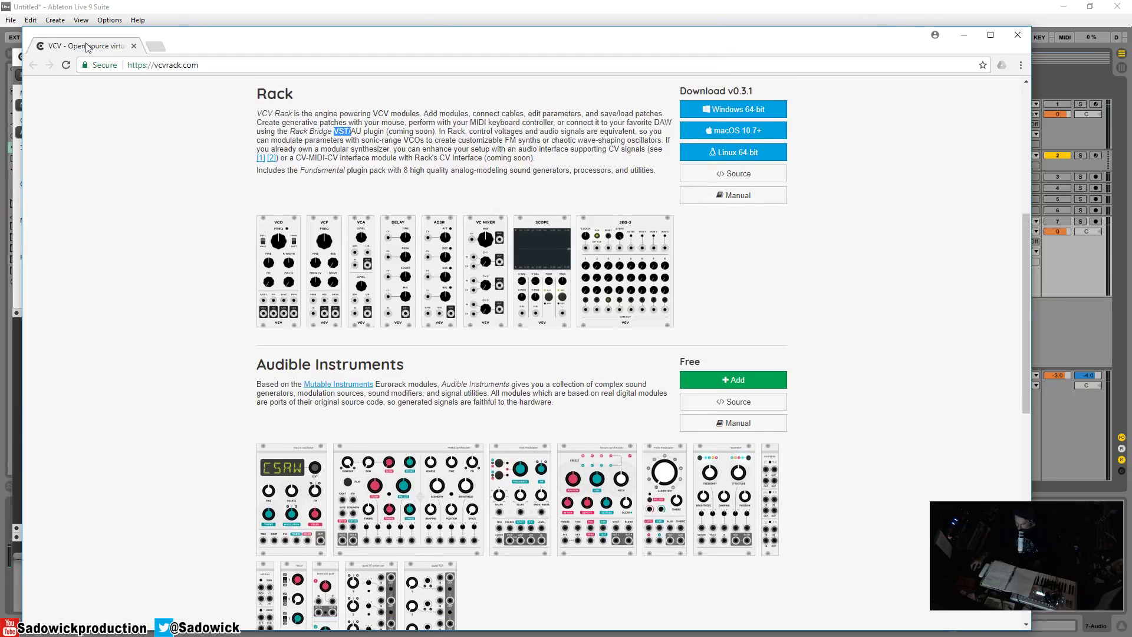
drag(89, 46, 55, 49)
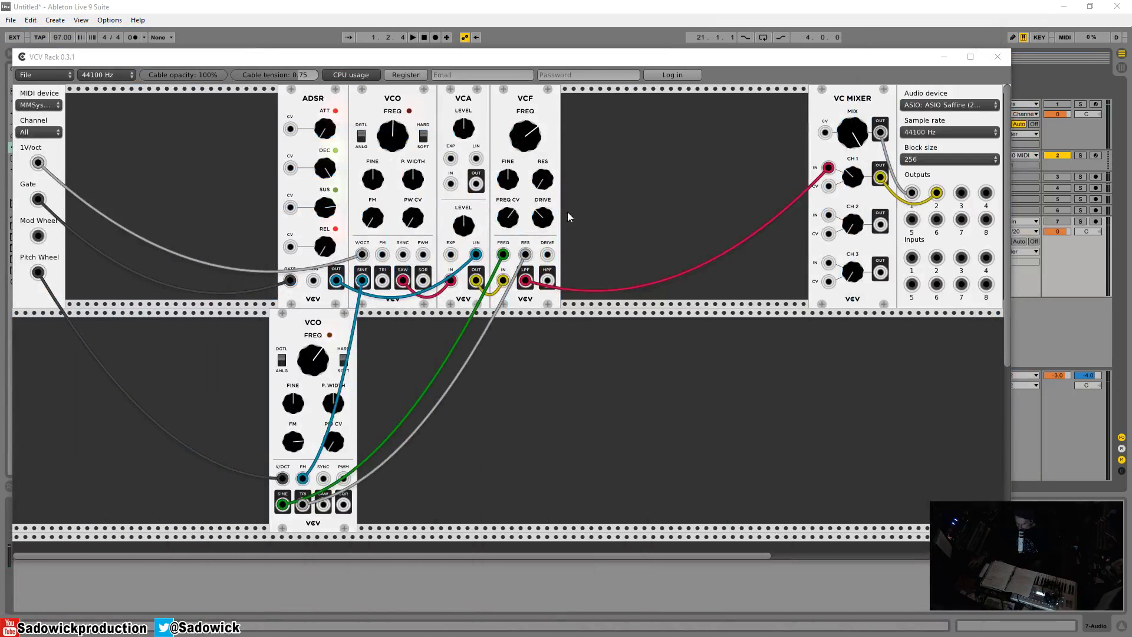